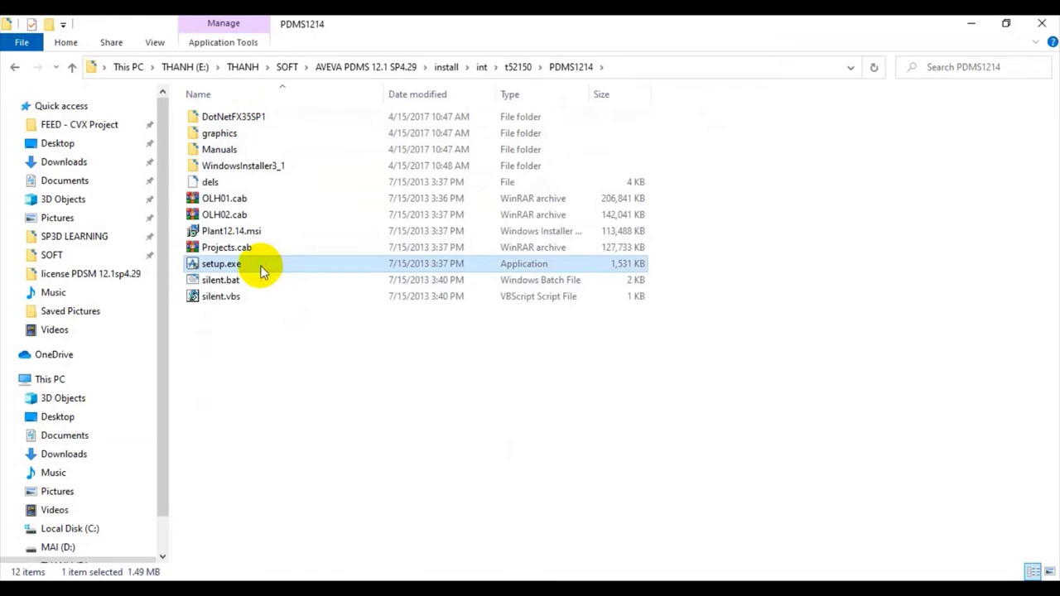
Run setup.exe in the PDMS1214 folder as administrator and accept the AVEVA Plant license agreement terms
right_click(260, 264)
click(280, 171)
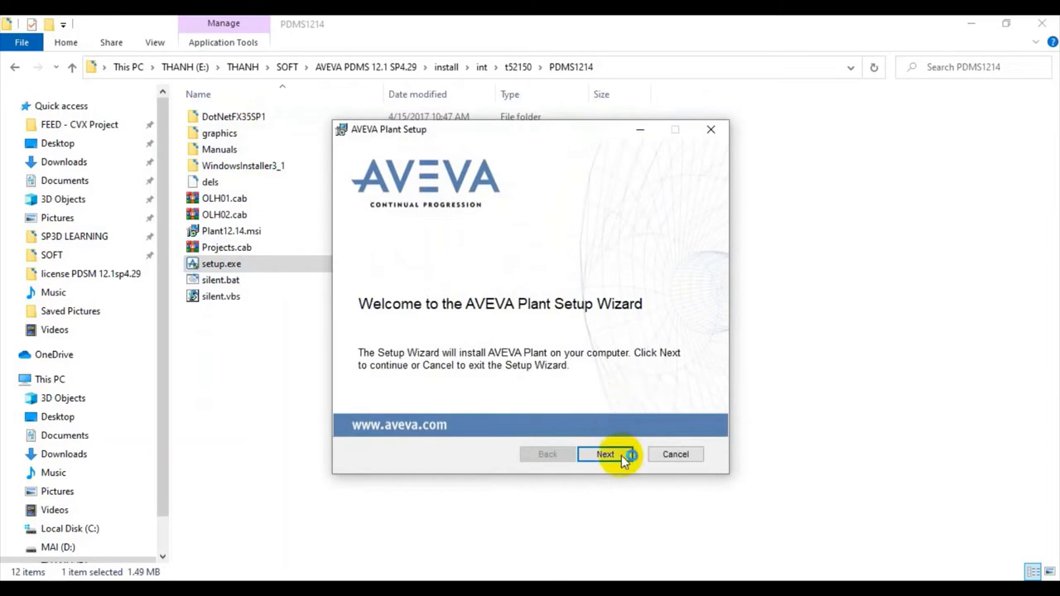
click(620, 456)
click(479, 420)
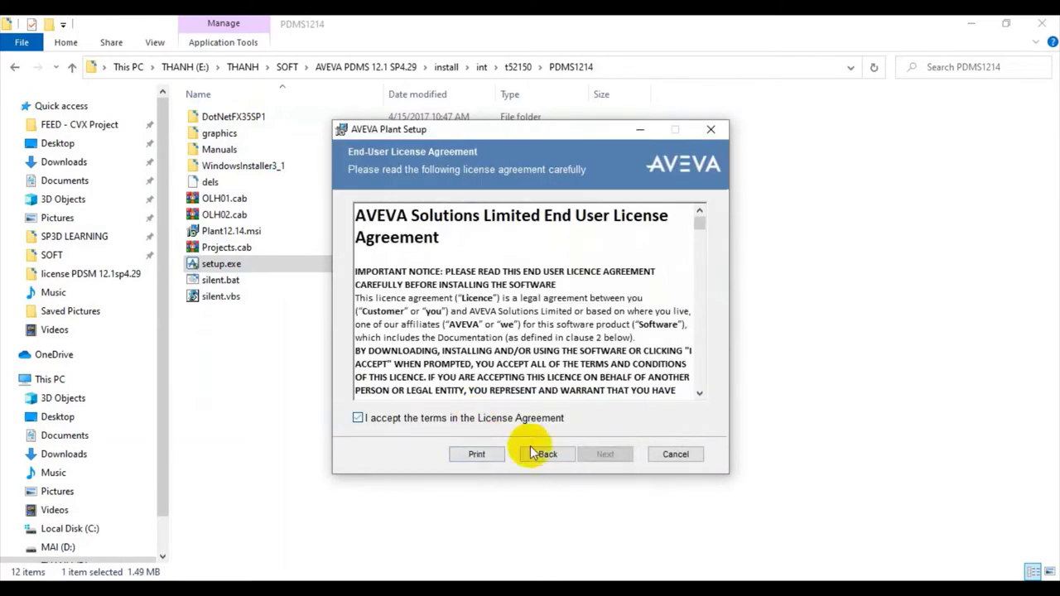
click(608, 460)
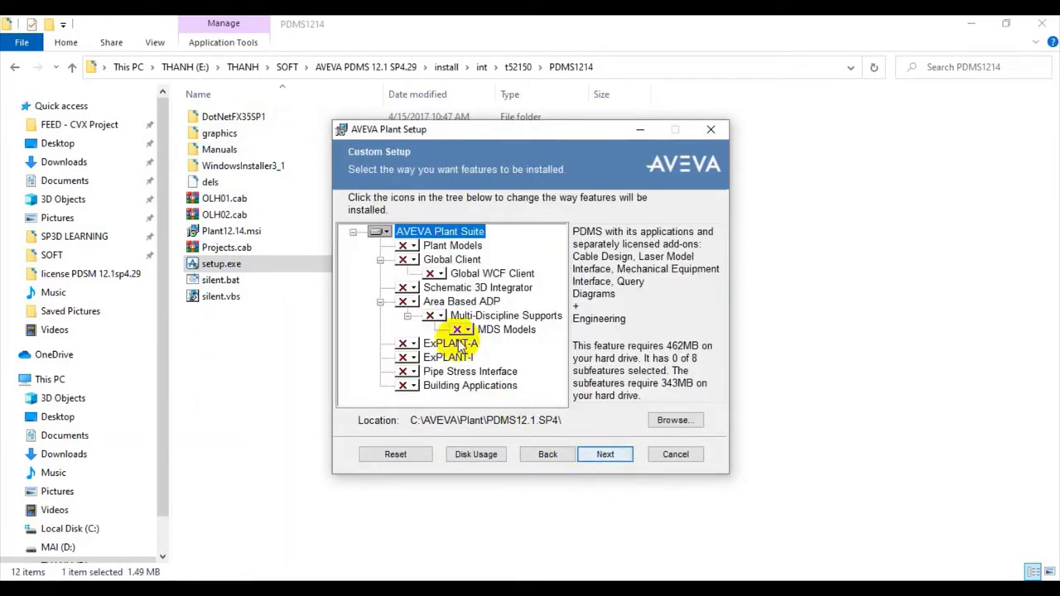
Set the entire AVEVA Plant Suite feature for installation on the local hard drive and continue to the advanced configuration
click(381, 232)
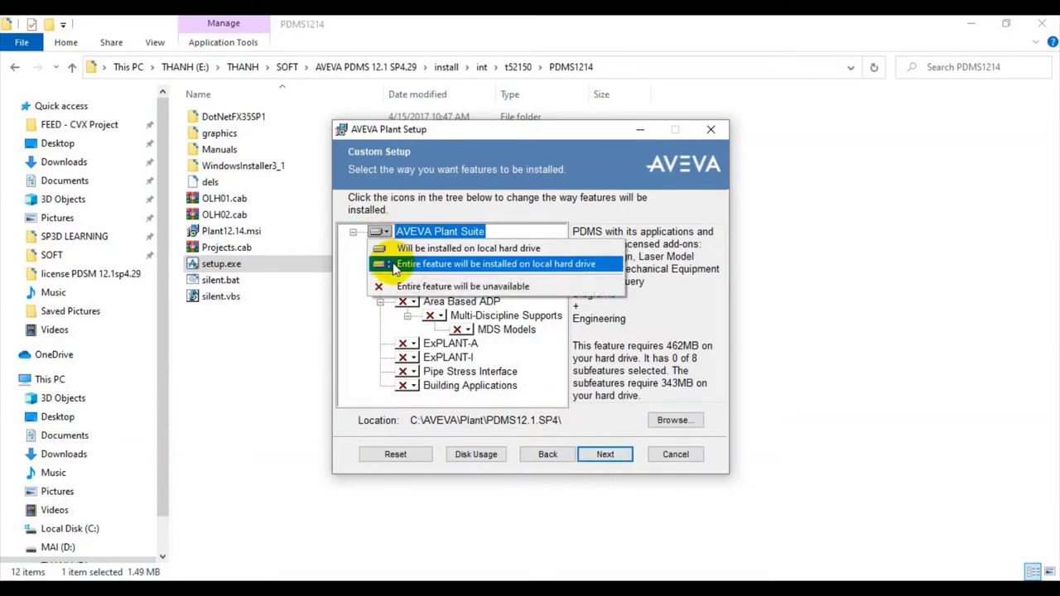
click(381, 264)
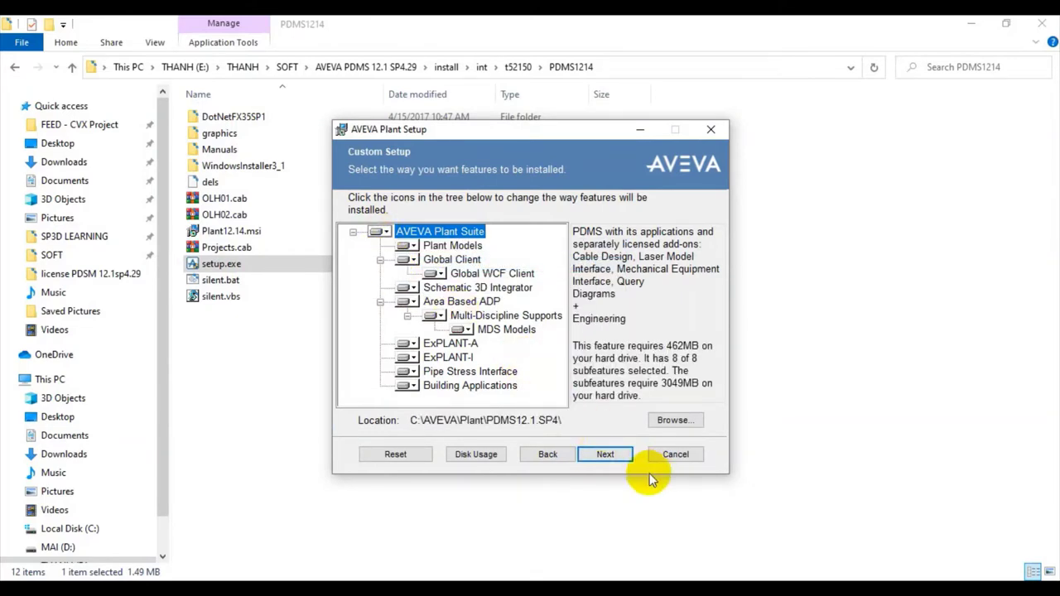
click(604, 454)
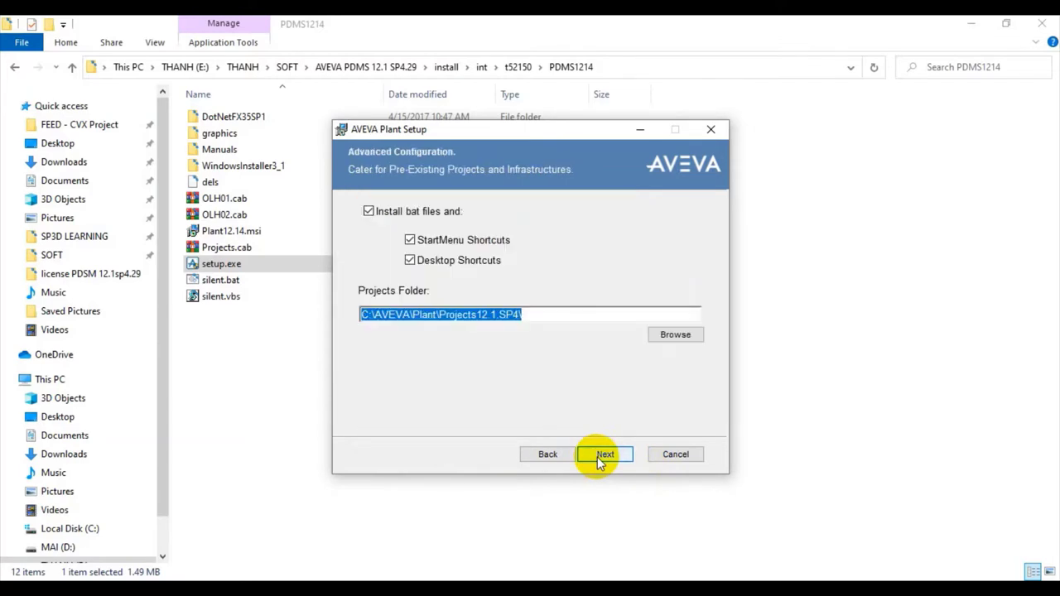
Exclude desktop shortcuts, keep the default projects folder, and carry the AVEVA Plant installation through to the end of the wizard
click(488, 262)
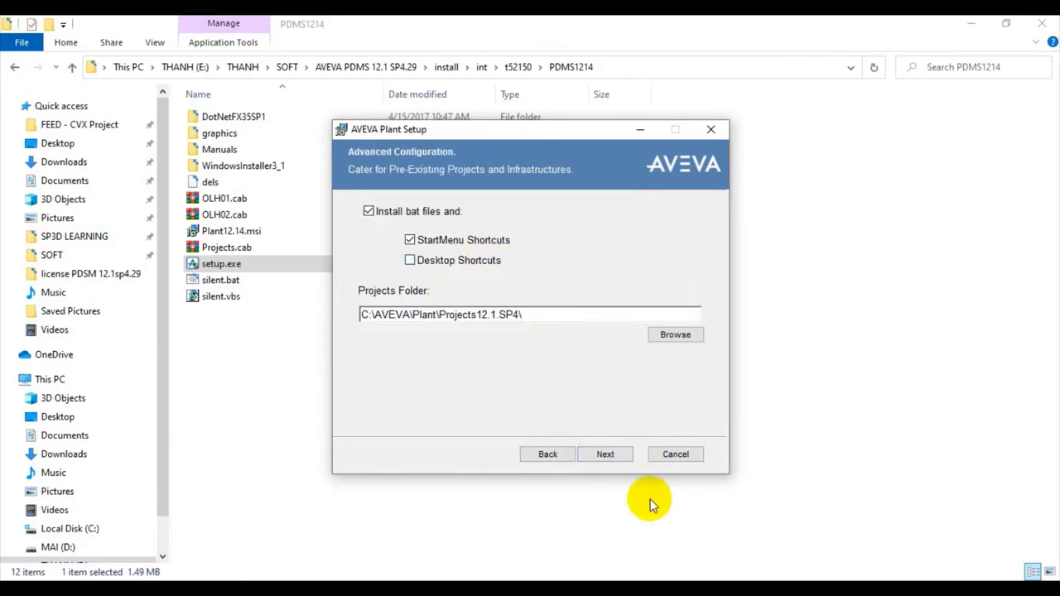
click(607, 456)
click(605, 455)
click(605, 453)
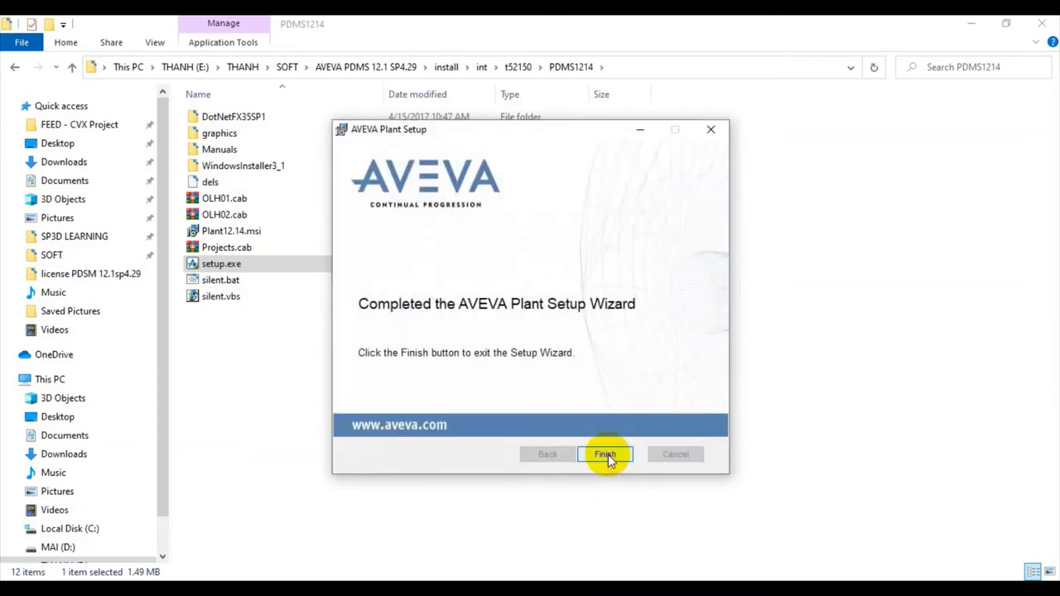
click(606, 454)
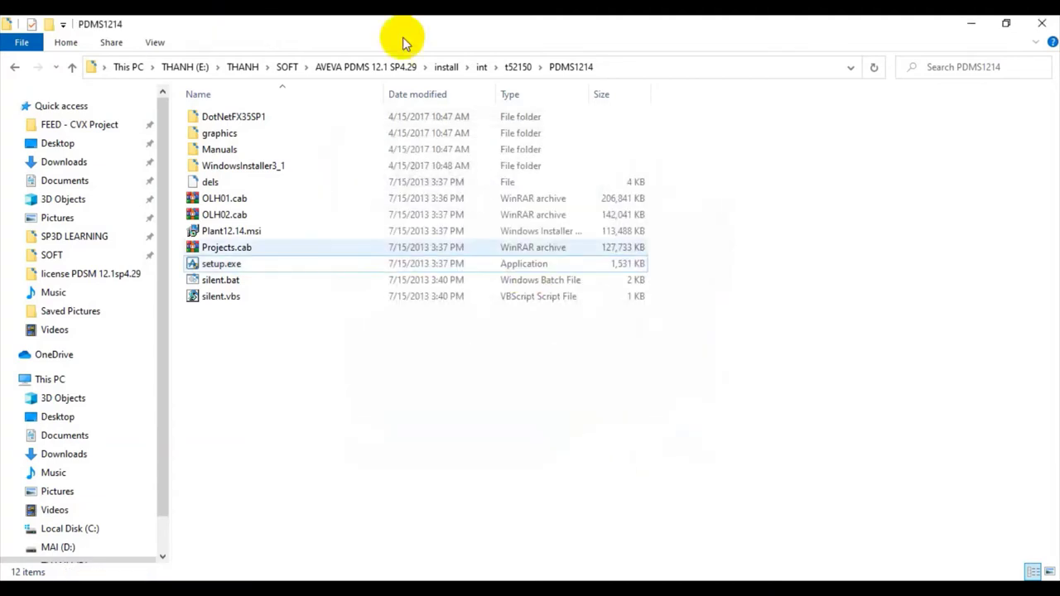
Go back to the AVEVA PDMS 12.1 SP4.29 folder and open Licensing1200 inside install_ALS
click(514, 68)
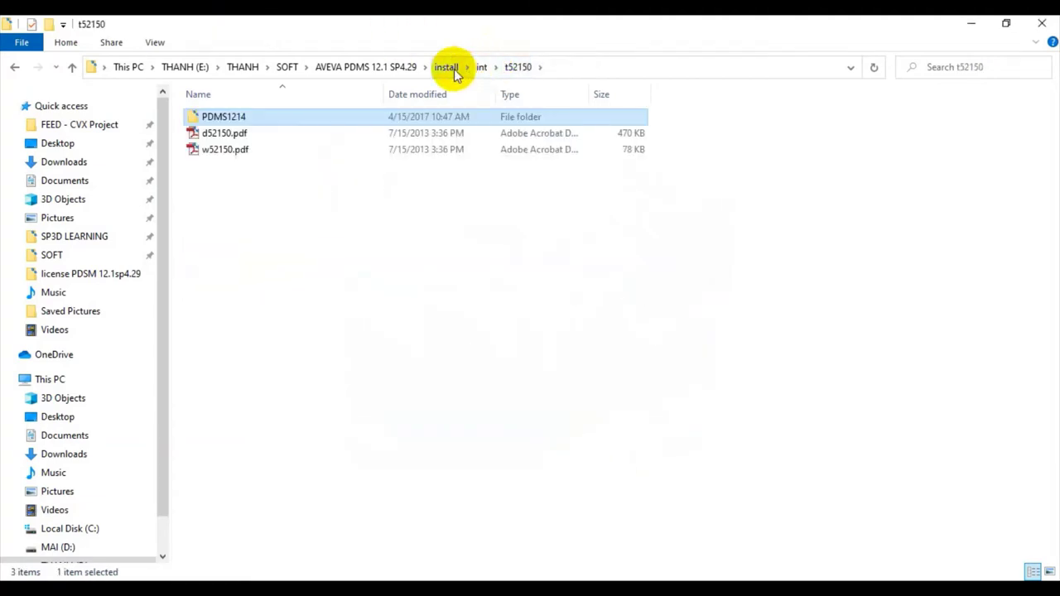
click(453, 70)
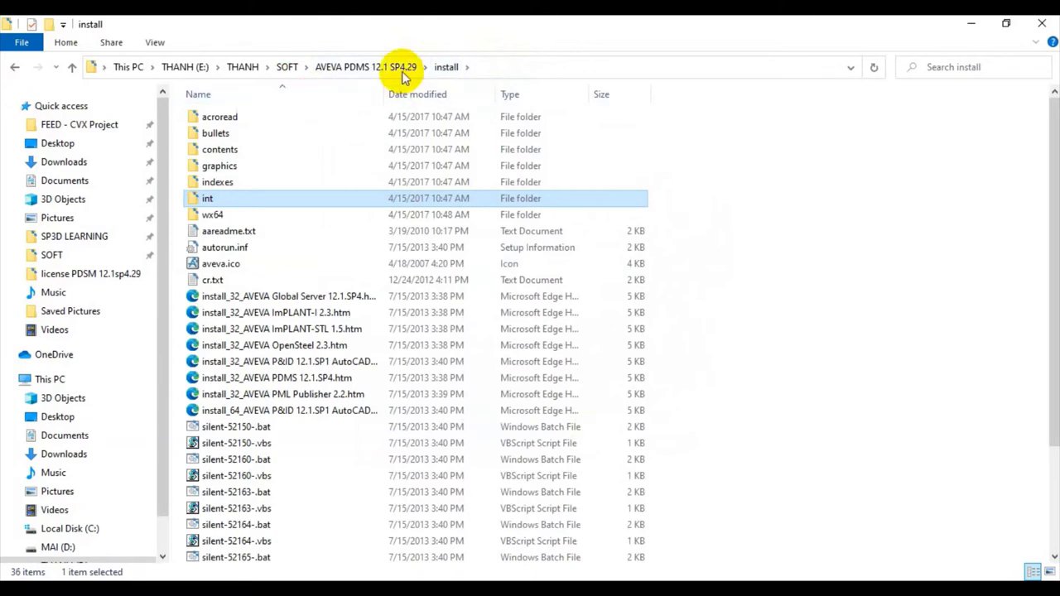
click(397, 70)
double_click(243, 133)
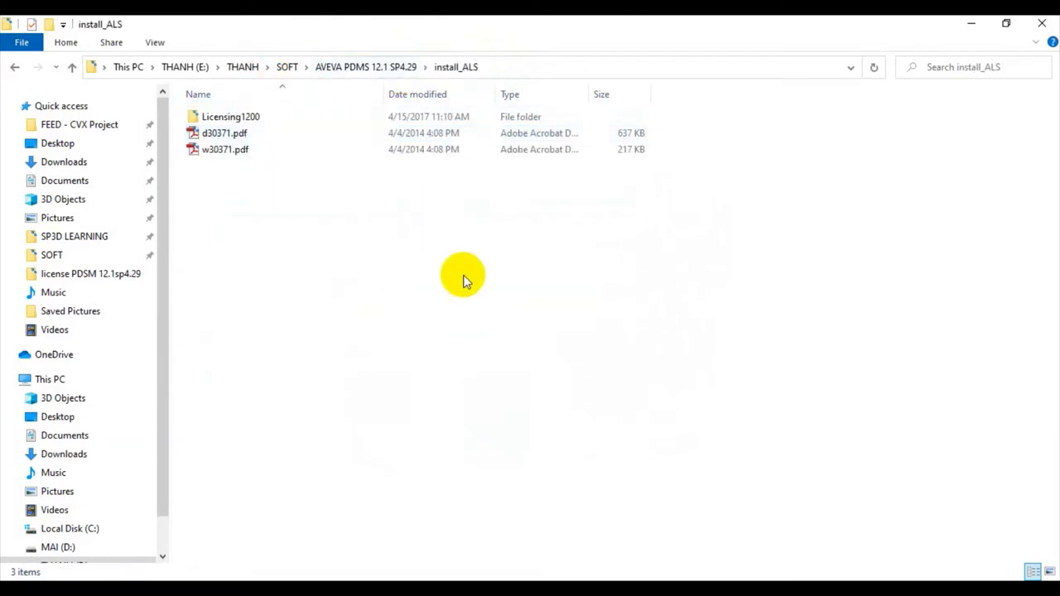
double_click(269, 115)
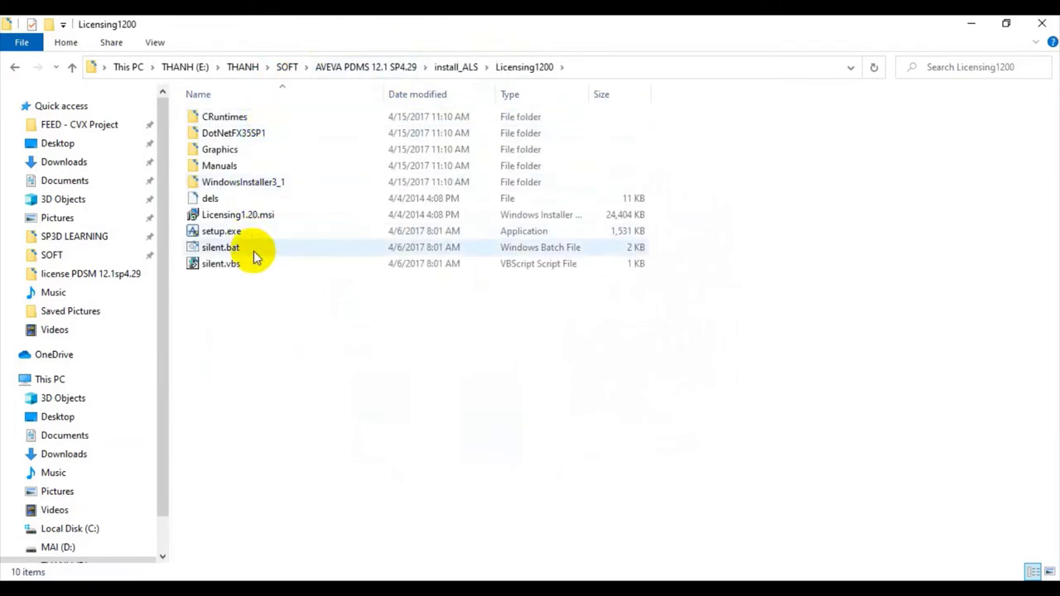
Run the licensing setup.exe as administrator and install AVEVA Licensing System 1.2 with the default server and client features
click(246, 232)
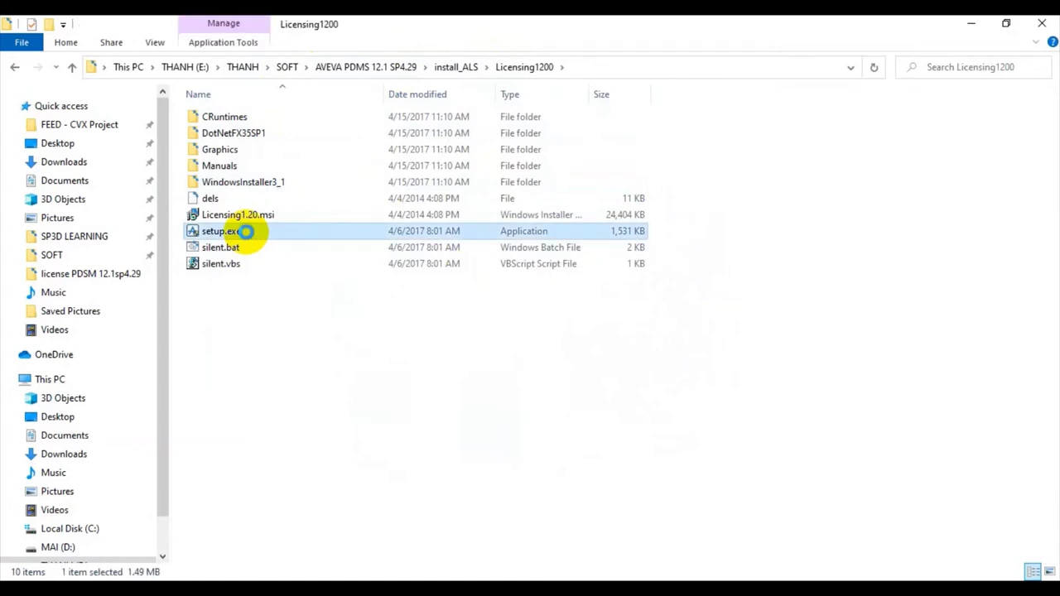
right_click(246, 231)
click(302, 172)
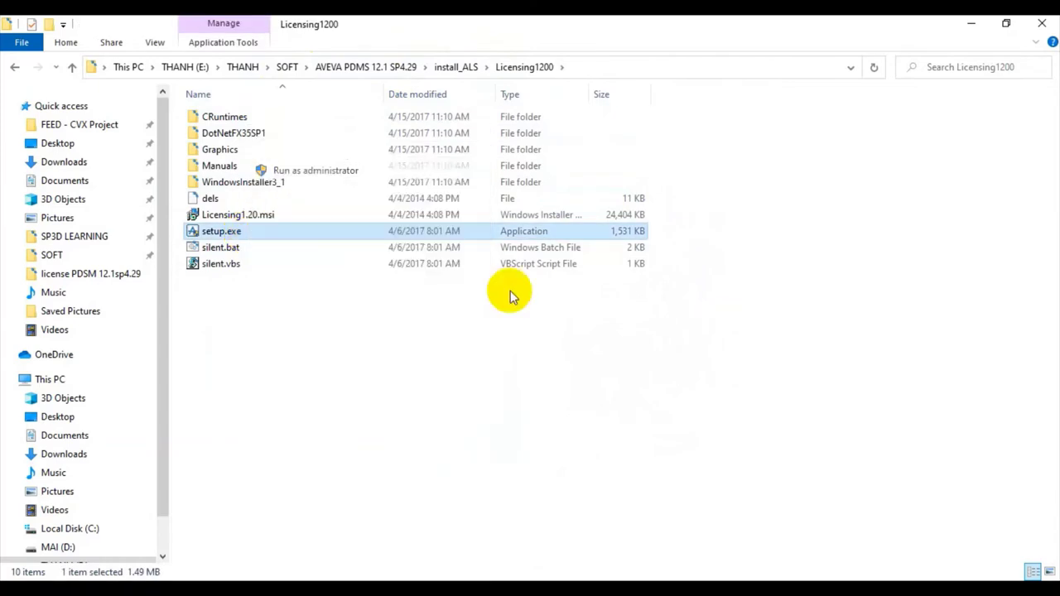
click(605, 454)
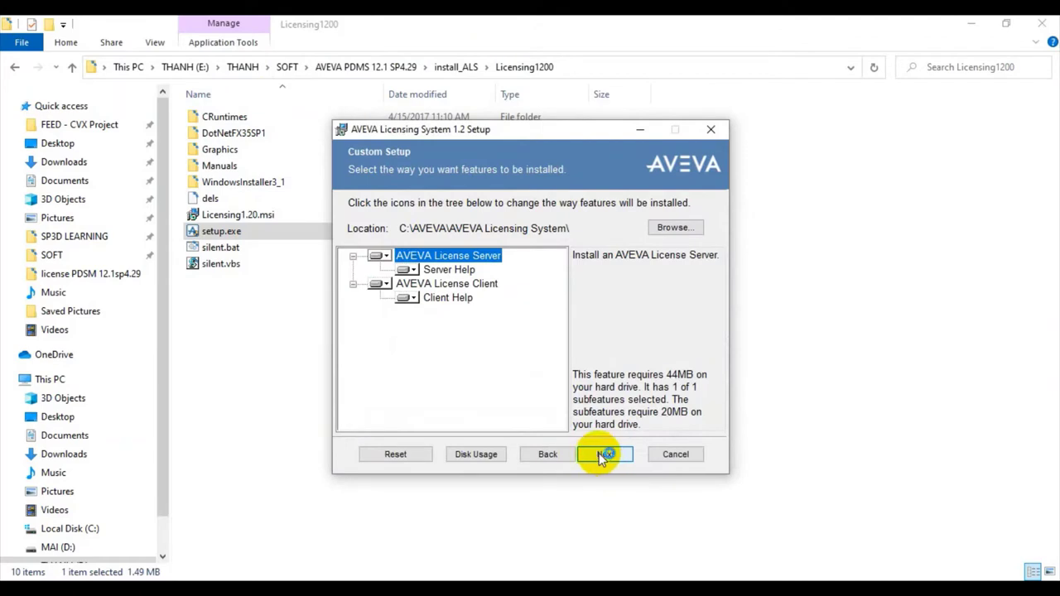
click(605, 454)
click(605, 454)
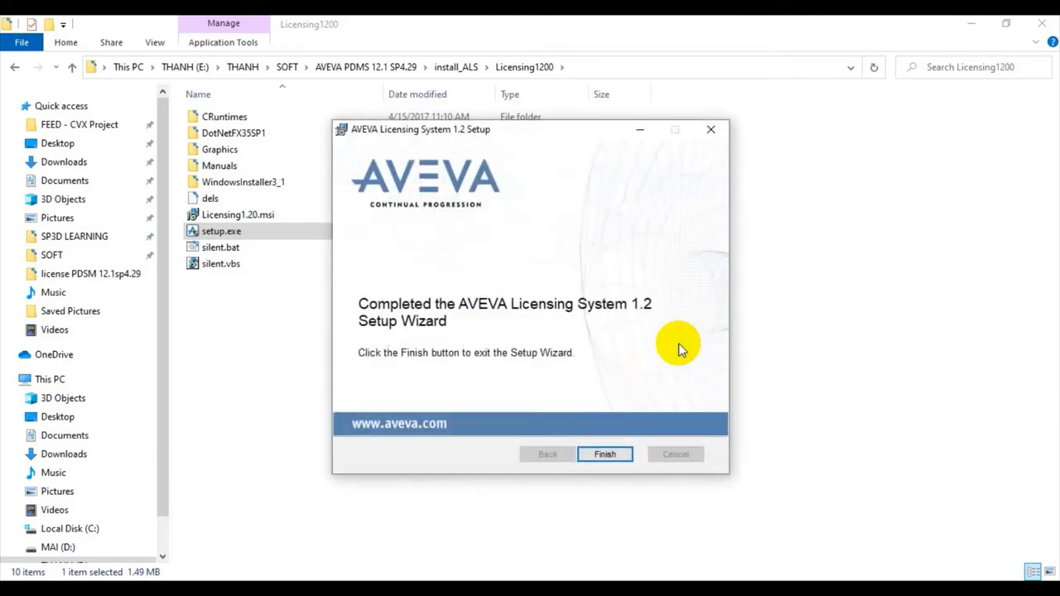
click(606, 455)
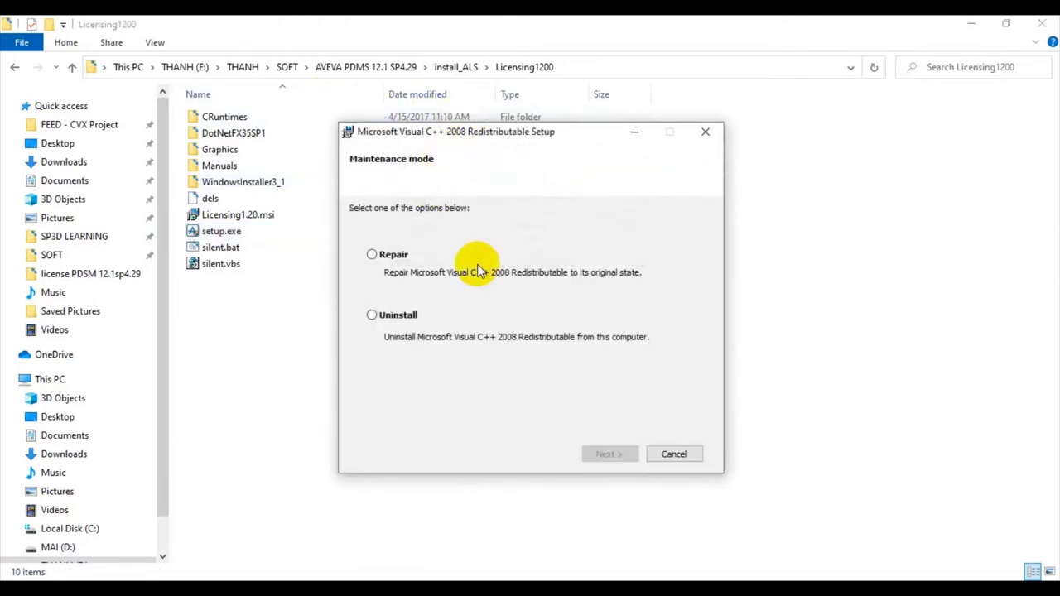
Repair the Microsoft Visual C++ 2008 Redistributable and close its setup
click(388, 254)
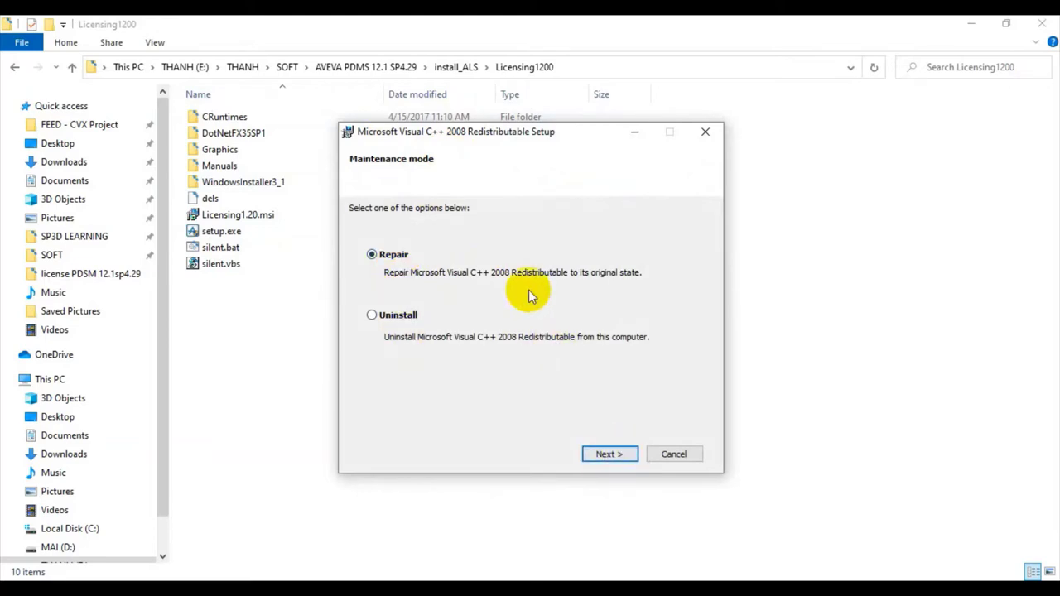
click(613, 454)
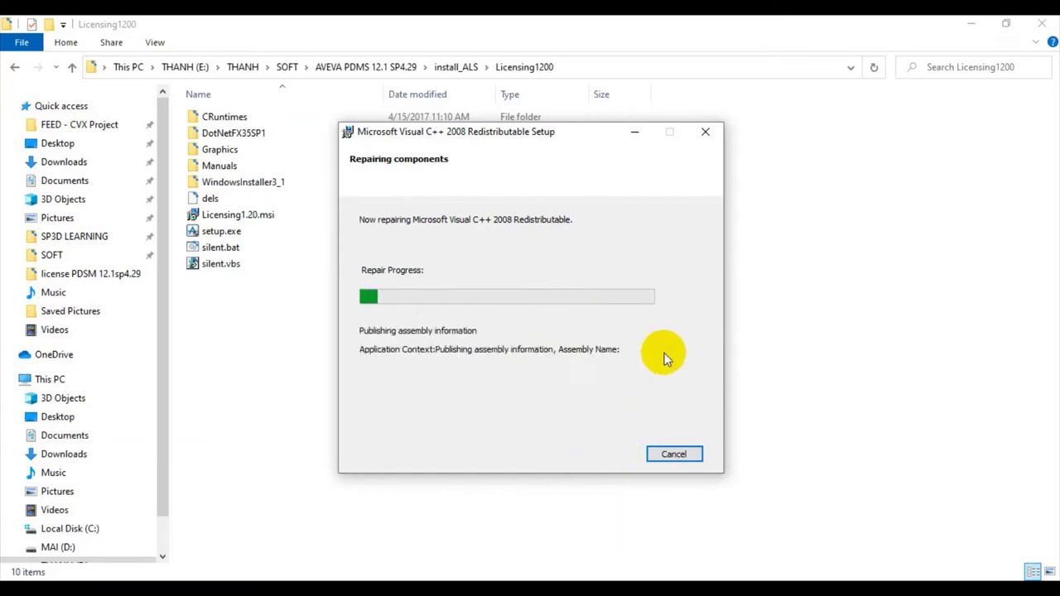
click(676, 455)
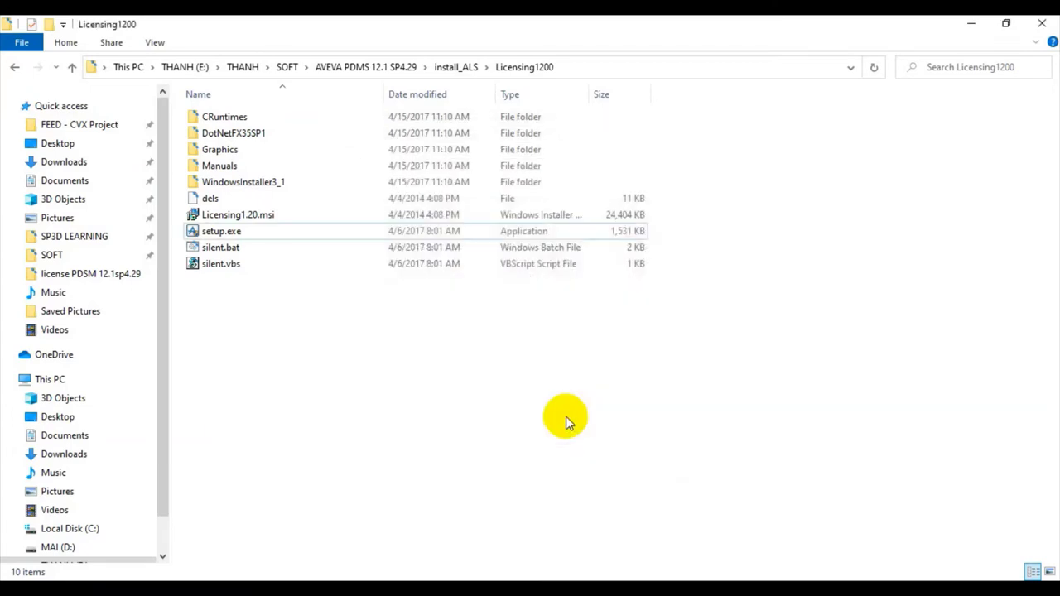
Return to the AVEVA PDMS 12.1 SP4.29 folder and open Plant12.1.4.29 inside install_update
click(390, 66)
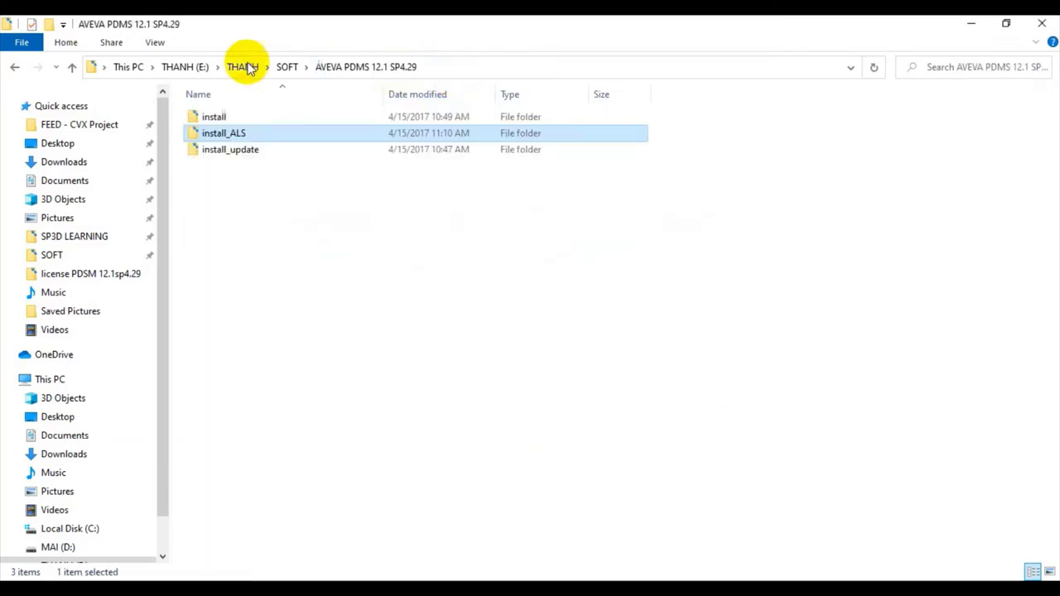
double_click(218, 151)
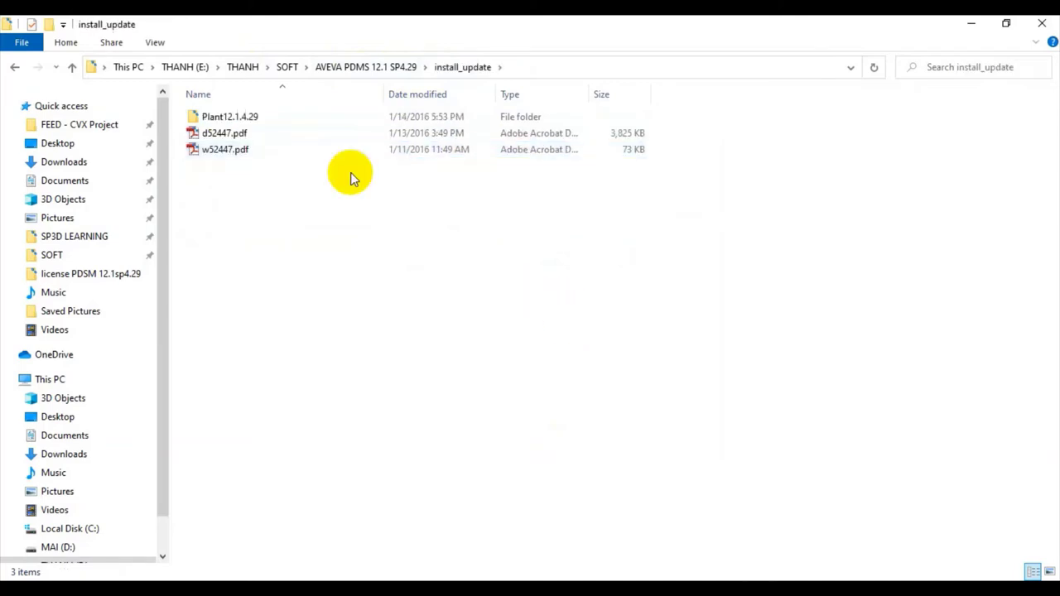
double_click(297, 117)
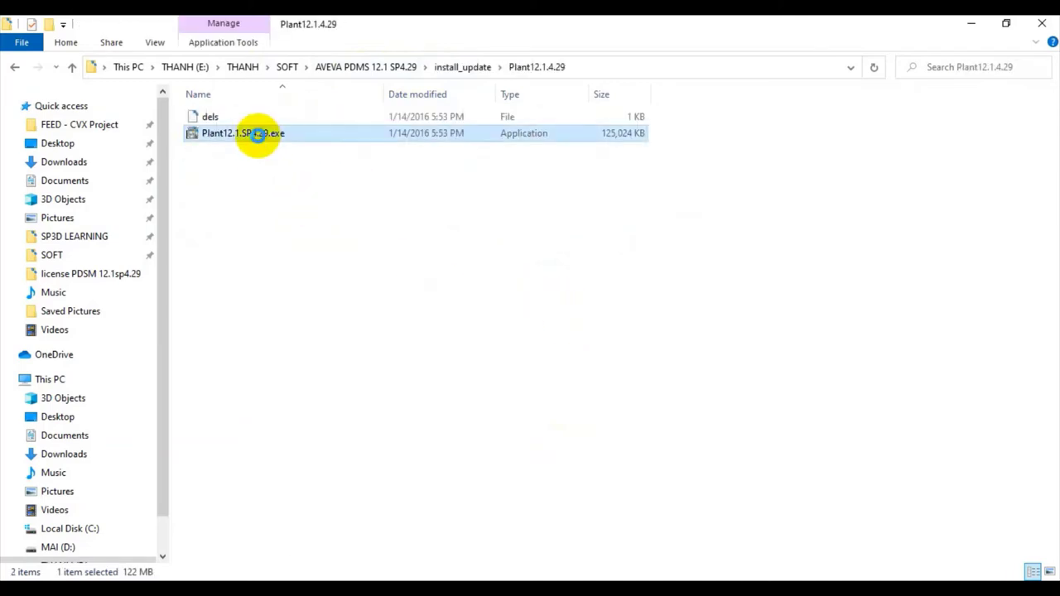
Run Plant12.1.SP4.29.exe as administrator, agree to install the AVEVA Plant12.1.SP4.29 patch, and close the finished setup
right_click(258, 135)
click(345, 136)
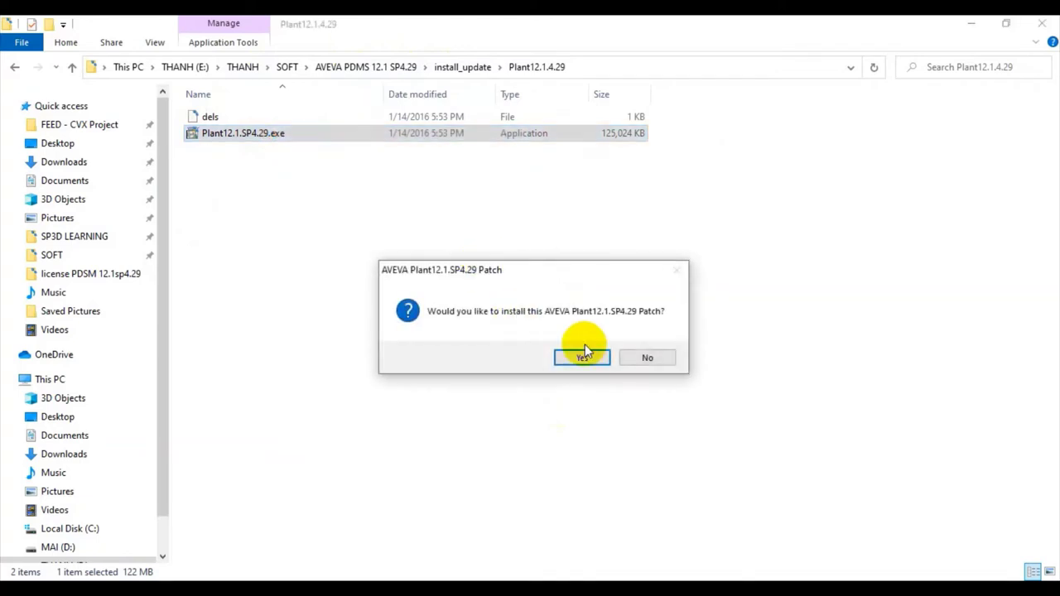
click(588, 357)
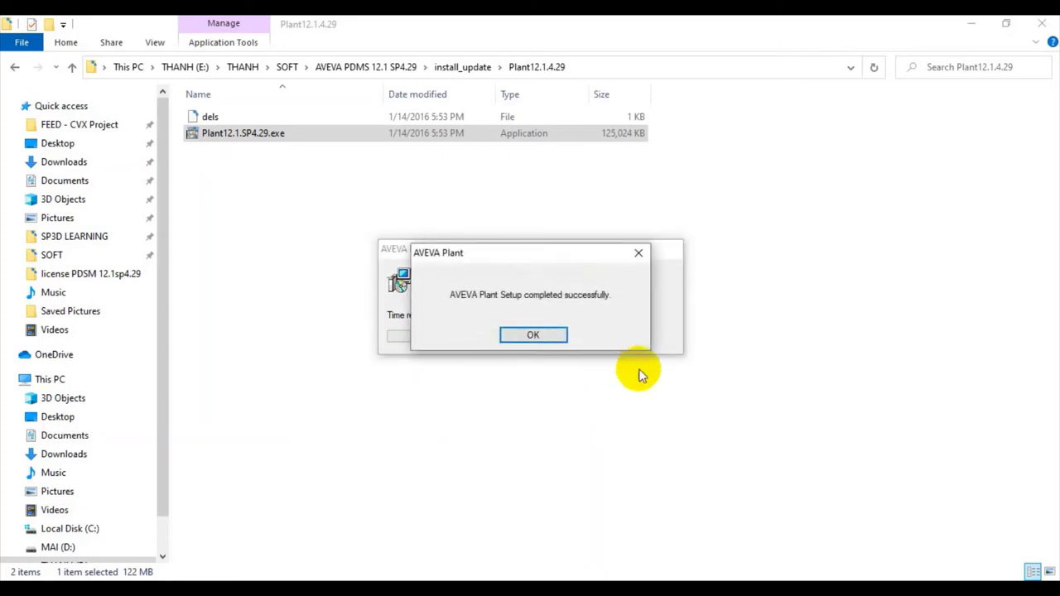
click(546, 337)
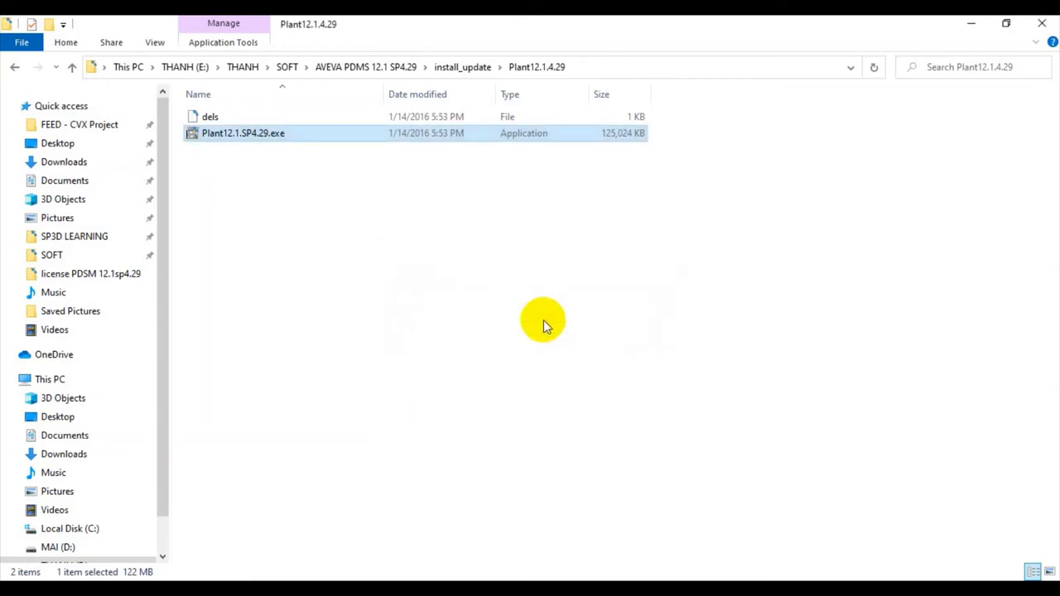
click(544, 320)
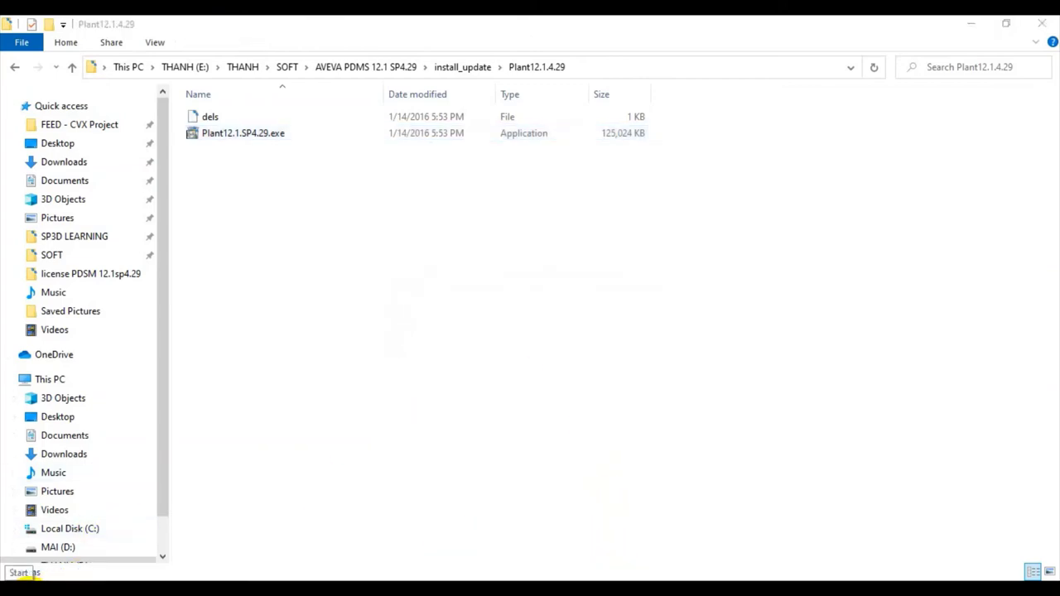
Launch the ALS Client Configuration Tool from the AVEVA program group as administrator
click(18, 579)
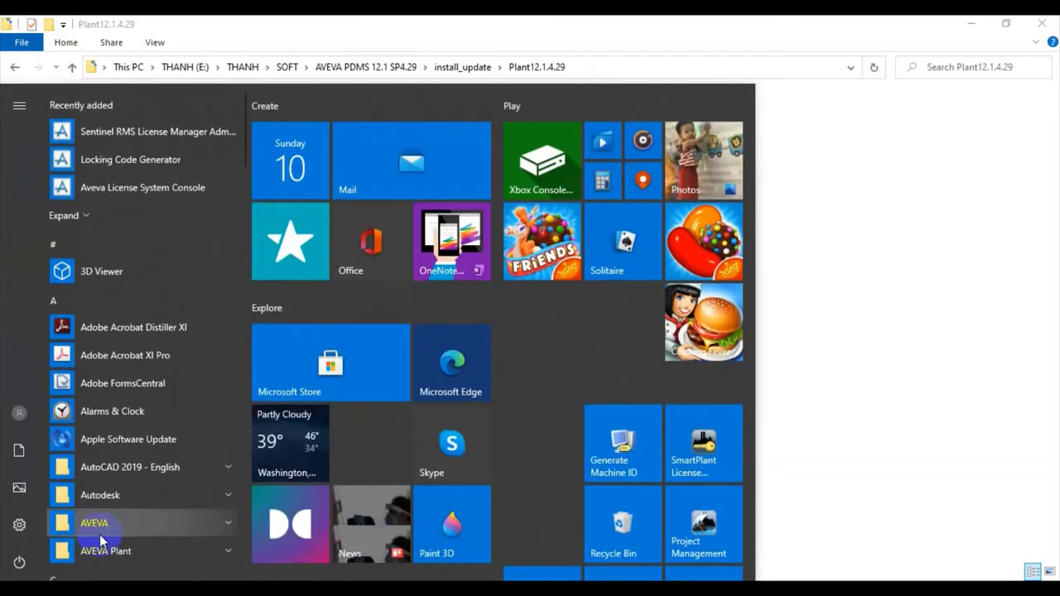
scroll(100, 535, down, 1)
click(112, 452)
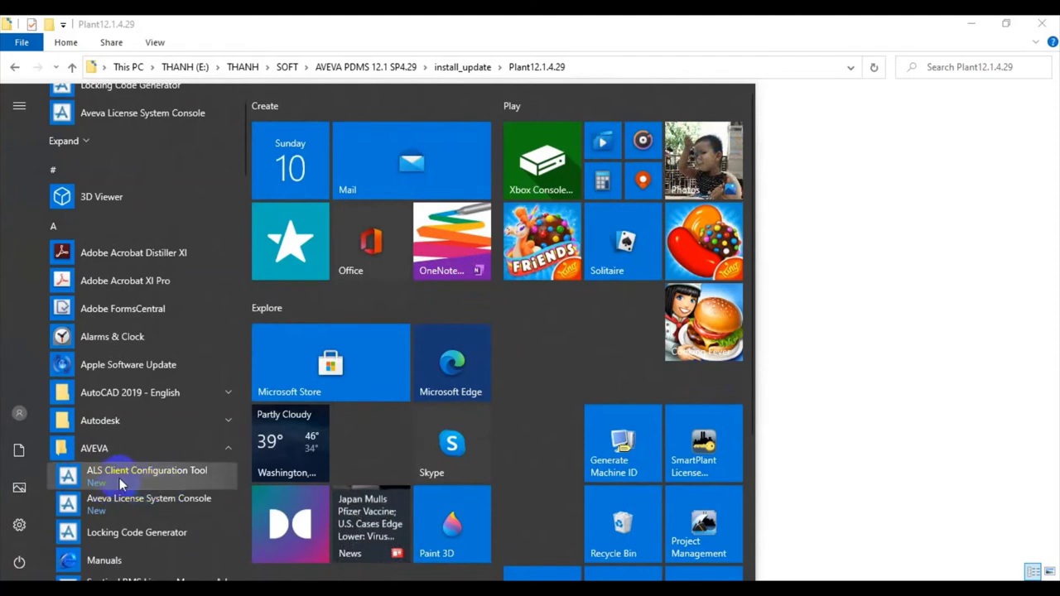
right_click(129, 477)
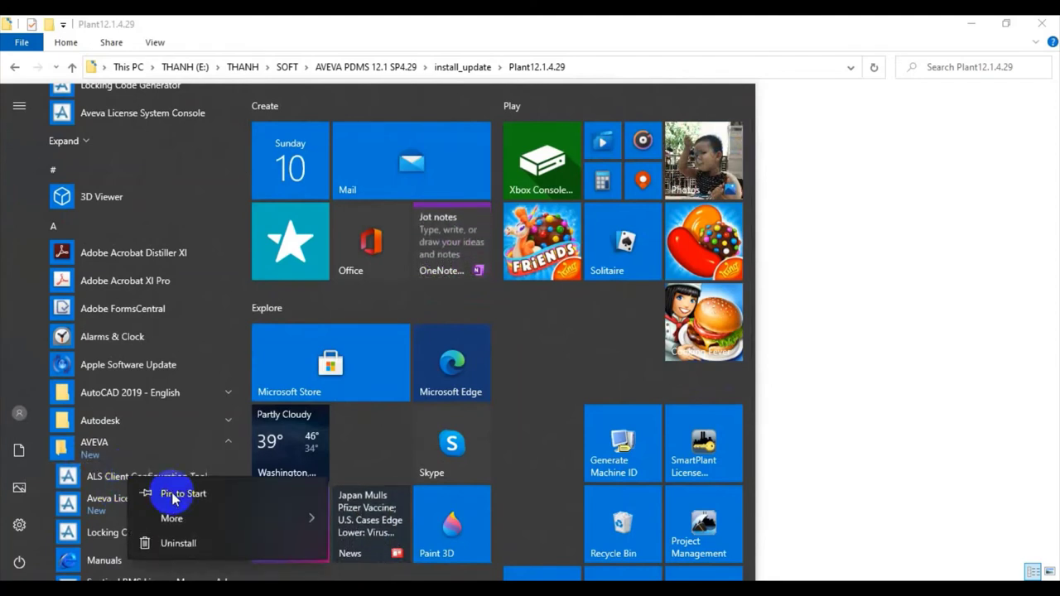
mouse_move(280, 518)
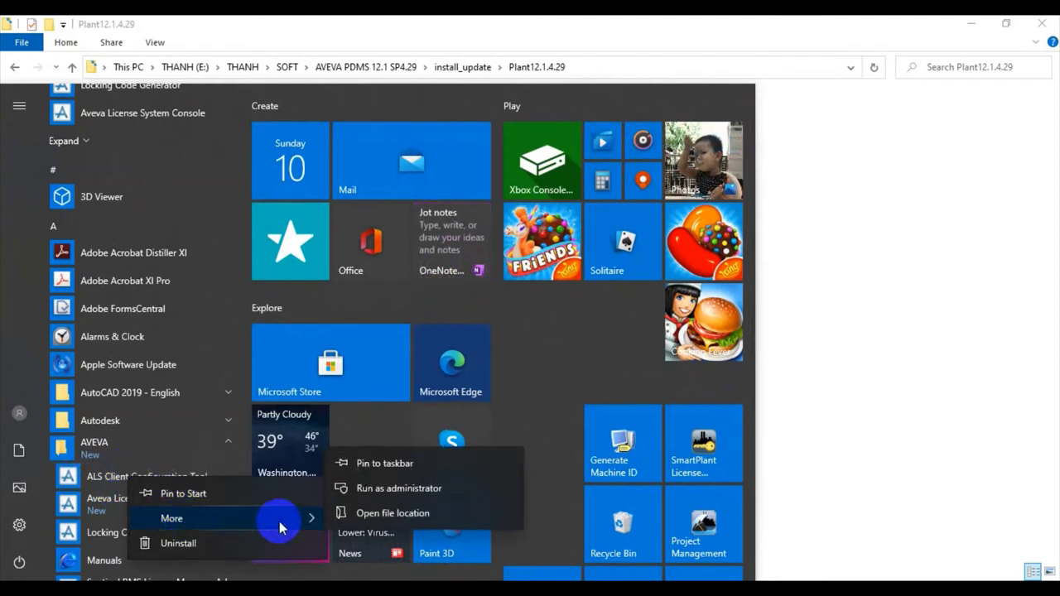
click(373, 488)
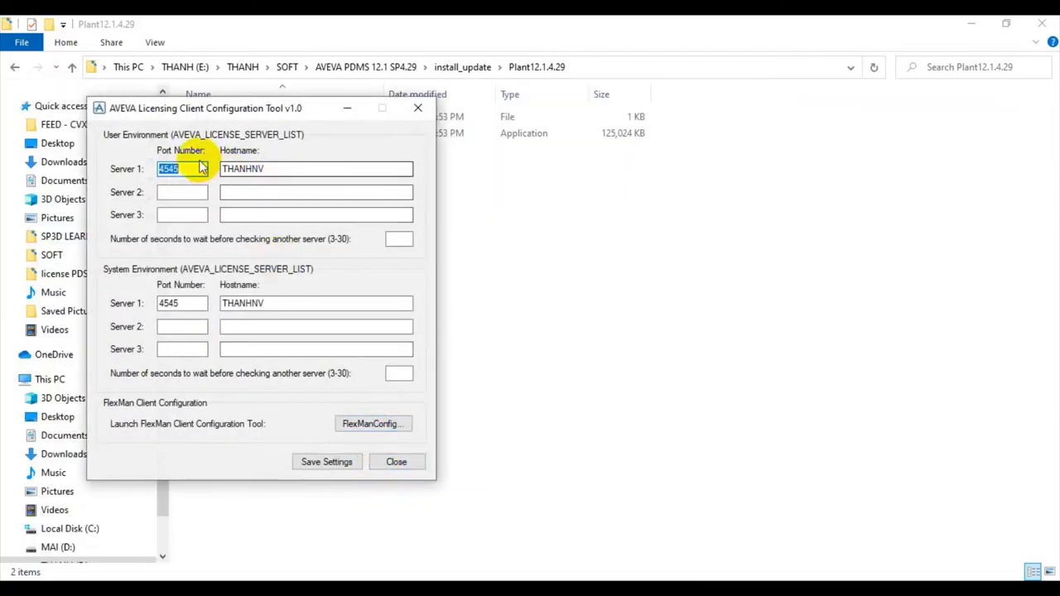
Check the Server 1 port number and hostname in both the user and system environments of the licensing client configuration
double_click(278, 172)
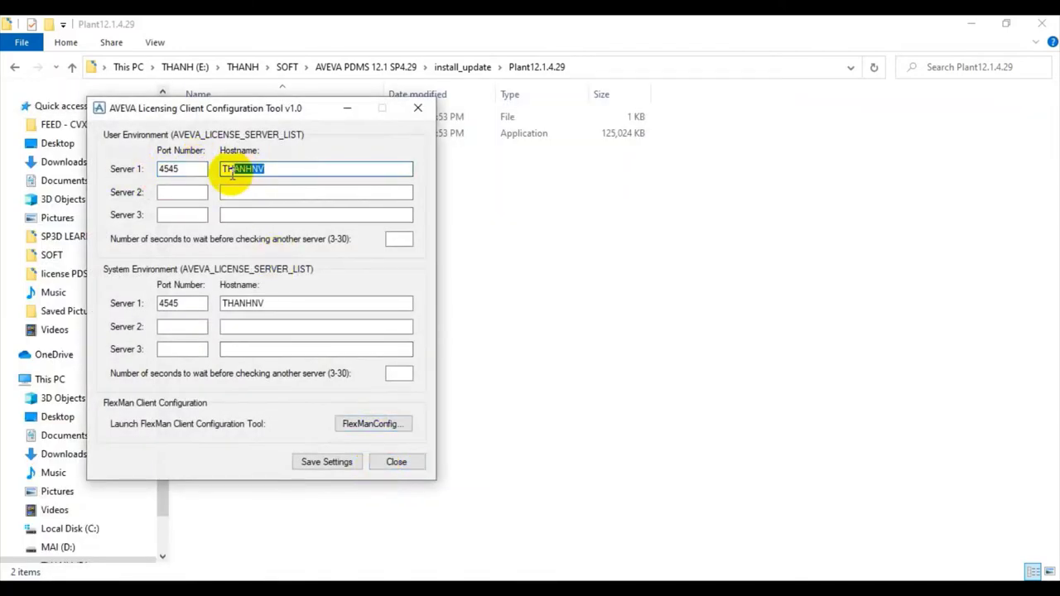
drag(184, 303, 160, 313)
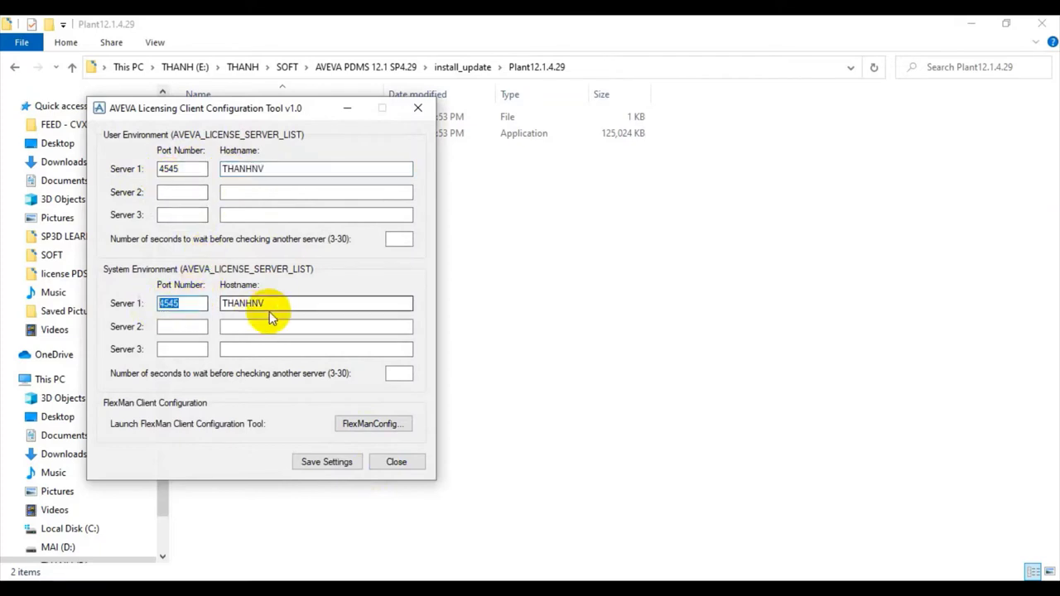
double_click(255, 304)
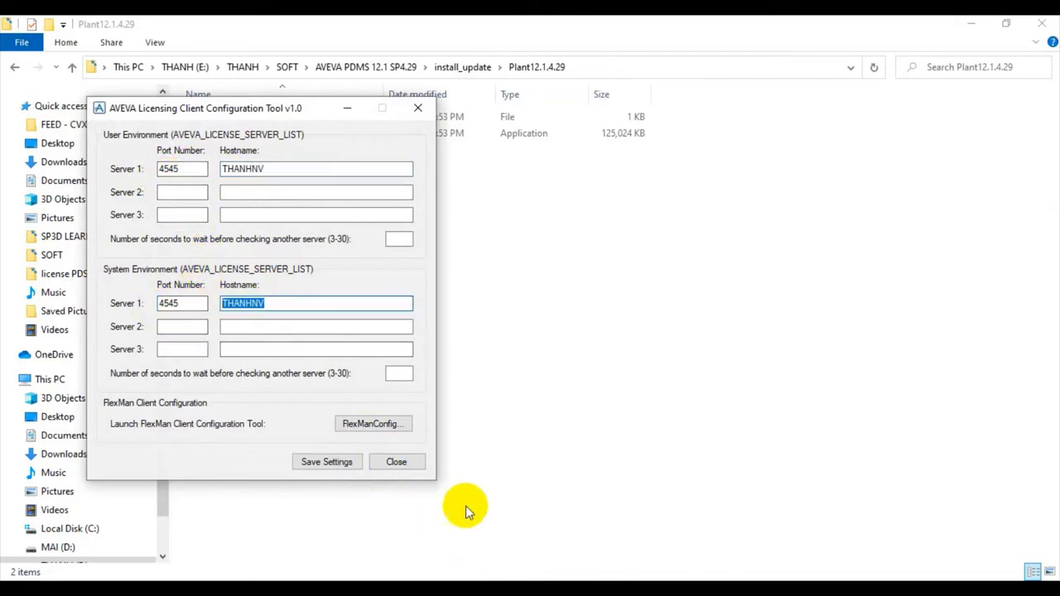
key(BackSpace)
key(ctrl+z)
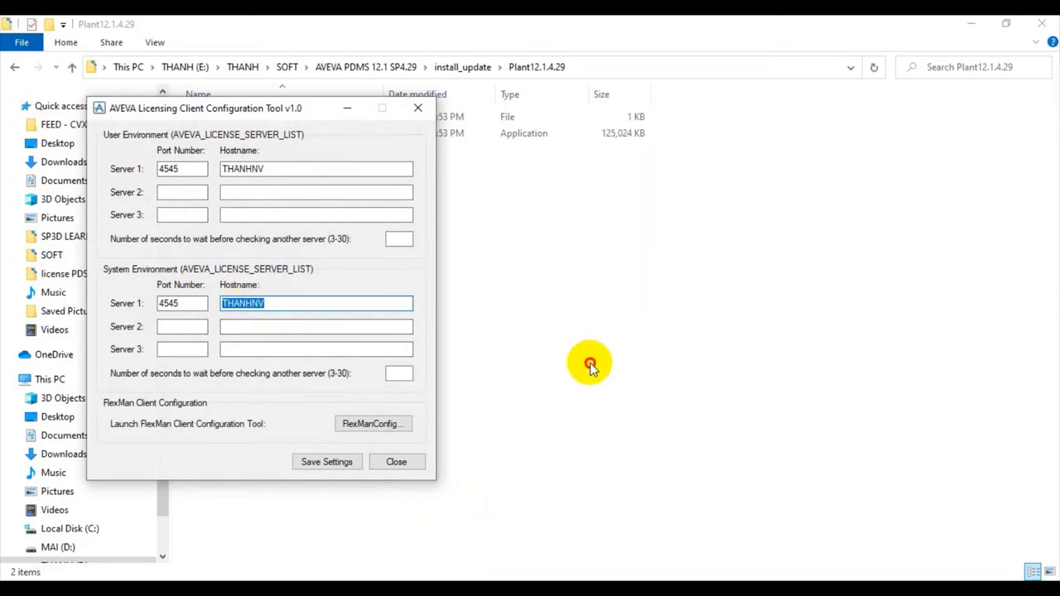
key(Escape)
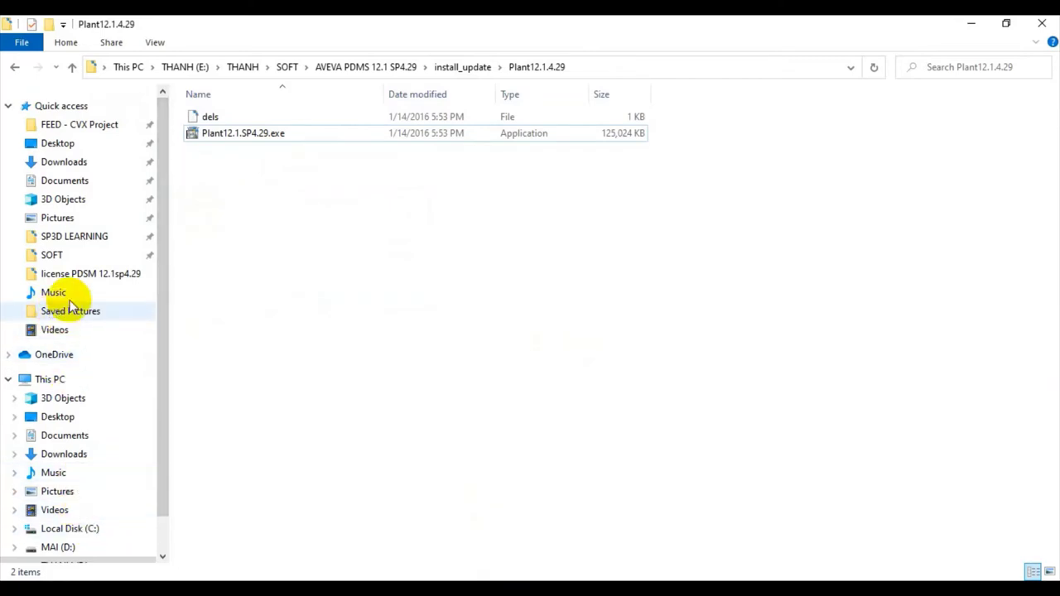
Open the properties of This PC to check the computer name against the license server hostname
scroll(161, 365, down, 1)
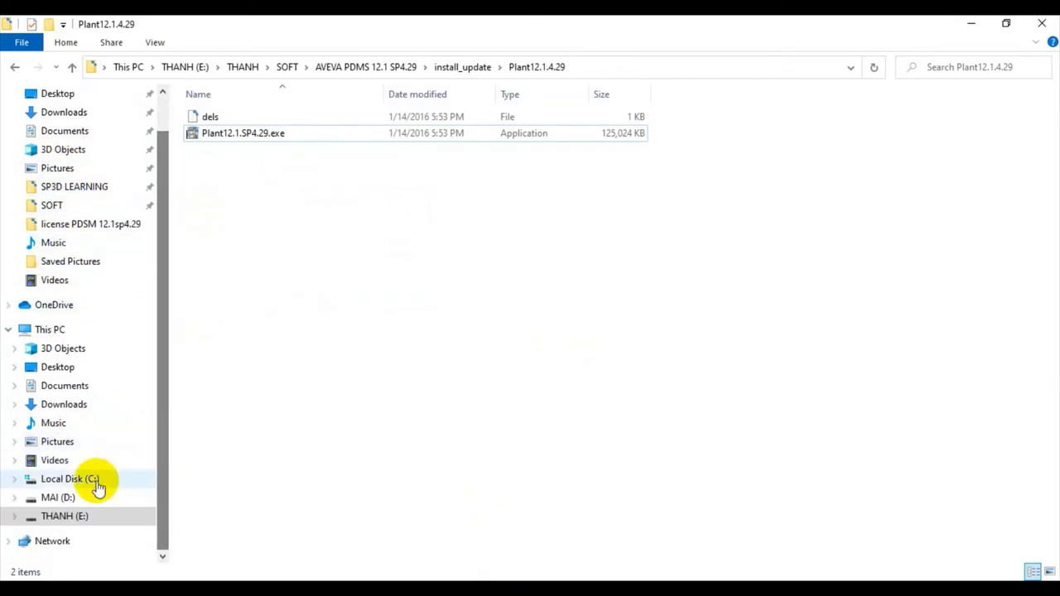
click(68, 330)
right_click(68, 331)
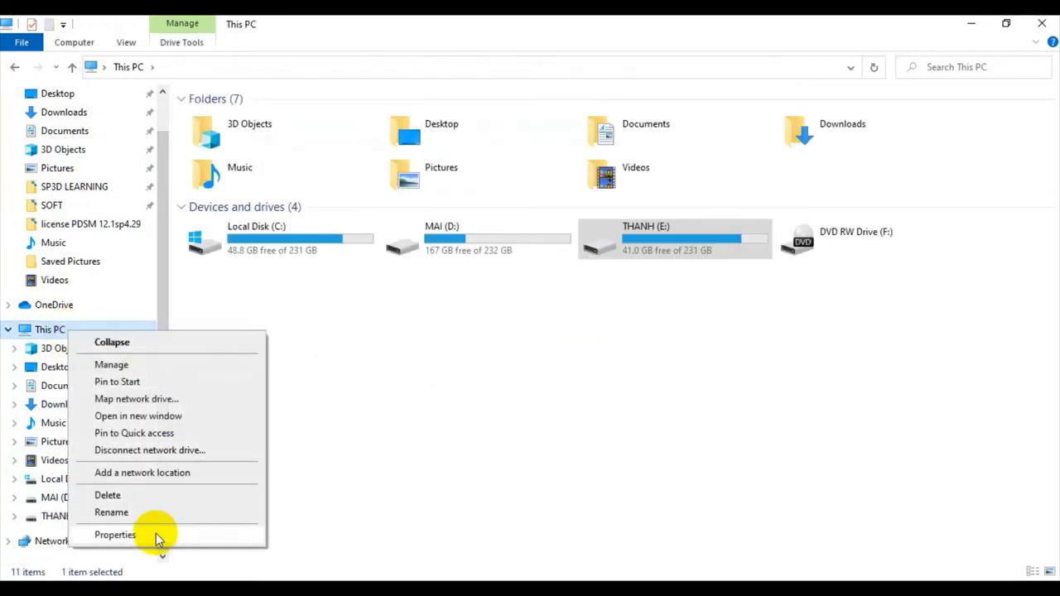
click(115, 535)
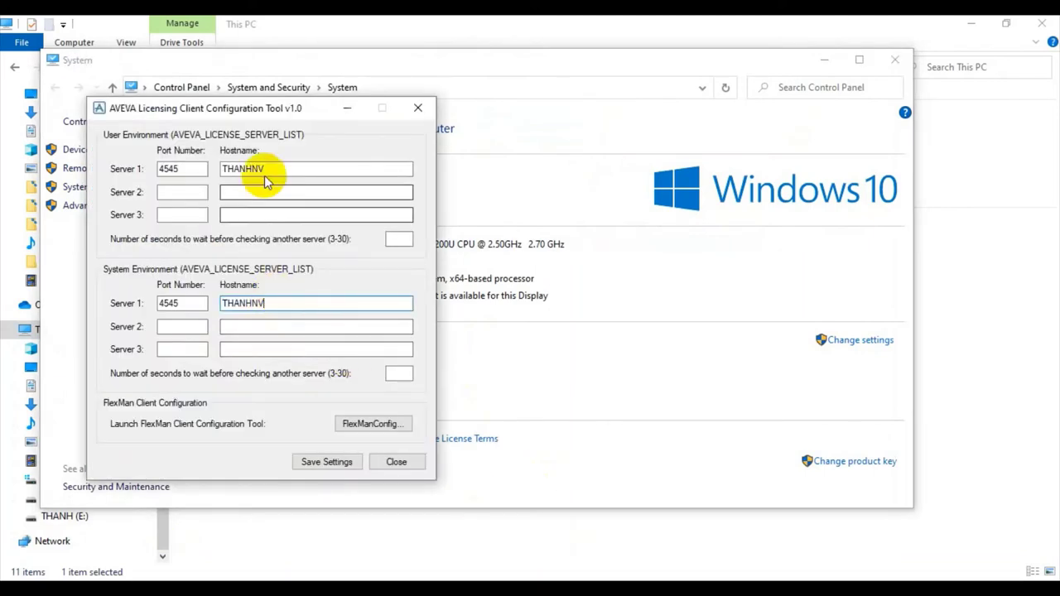
Save the license client settings with the computer name as Server 1 hostname in both environments, and close the tool and the System window
double_click(245, 171)
drag(279, 304, 224, 303)
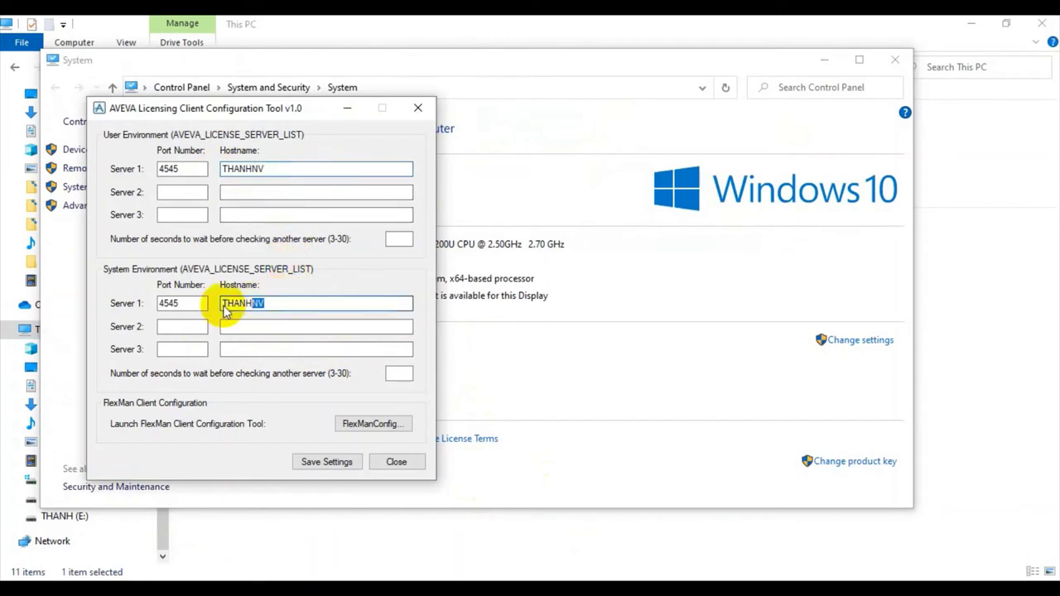
click(332, 466)
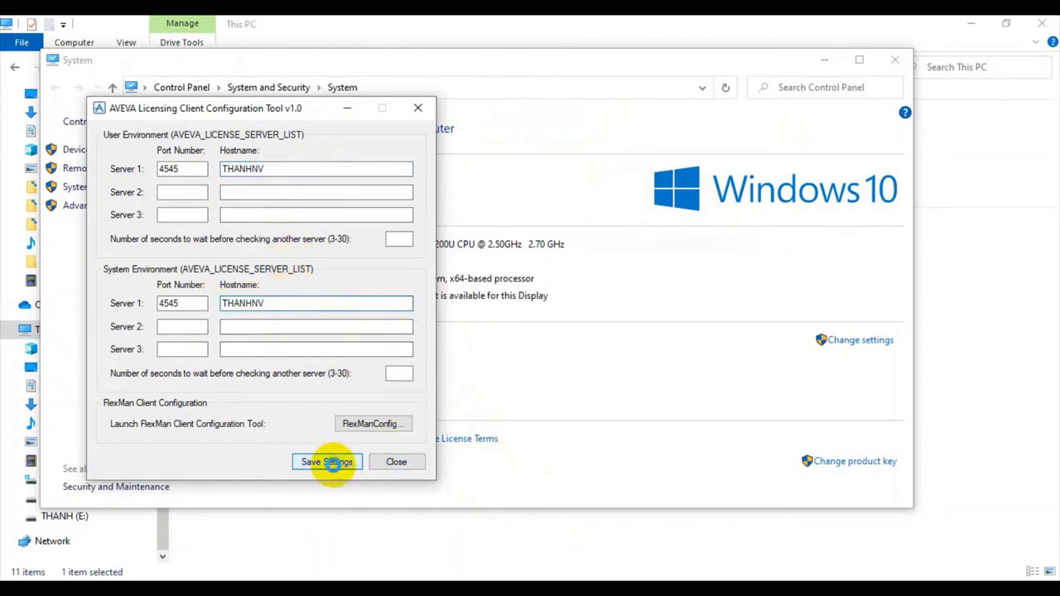
click(331, 464)
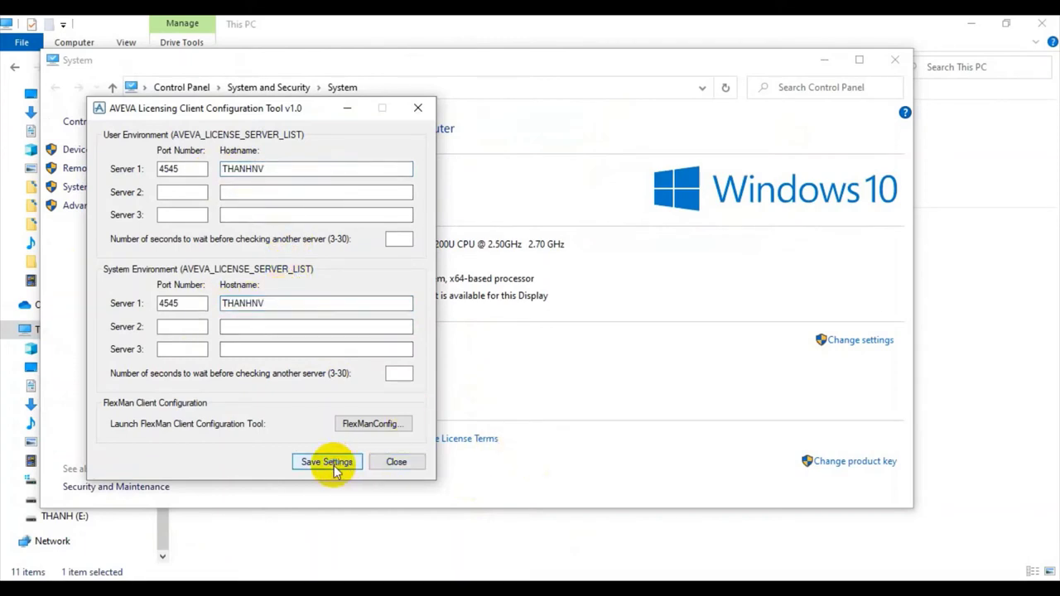
click(397, 463)
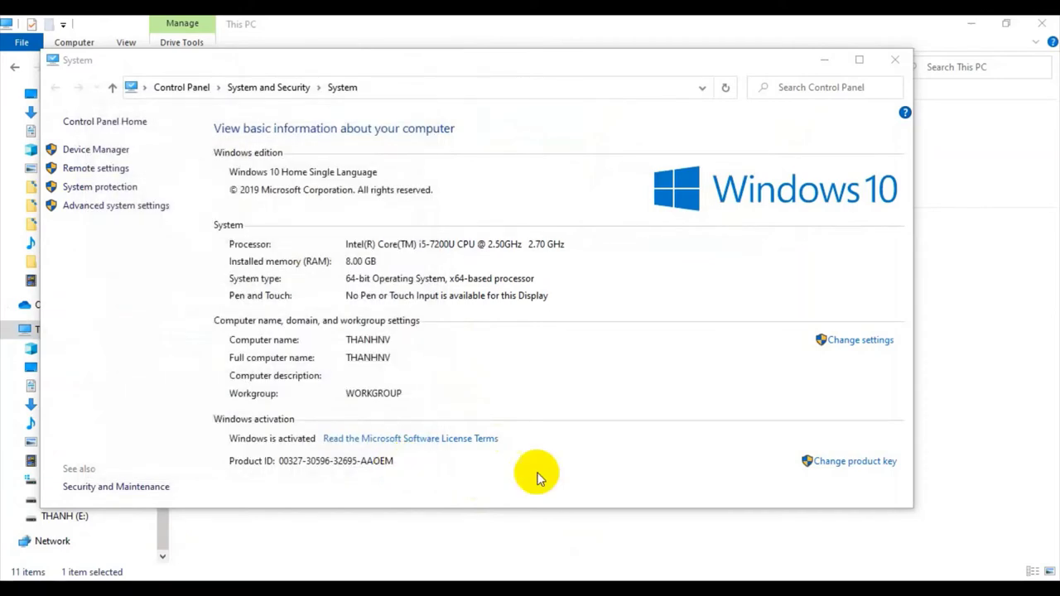
click(903, 70)
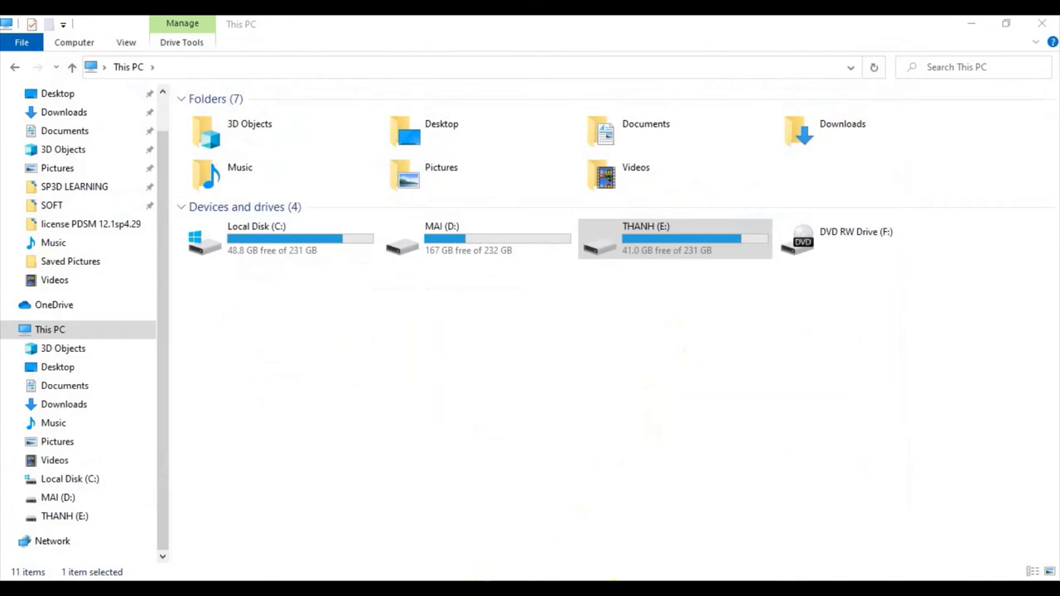
Open the license PDSM 12.1sp4.29 folder inside Fix PDSM 12.1sp4.29 in the SOFT folder
click(445, 420)
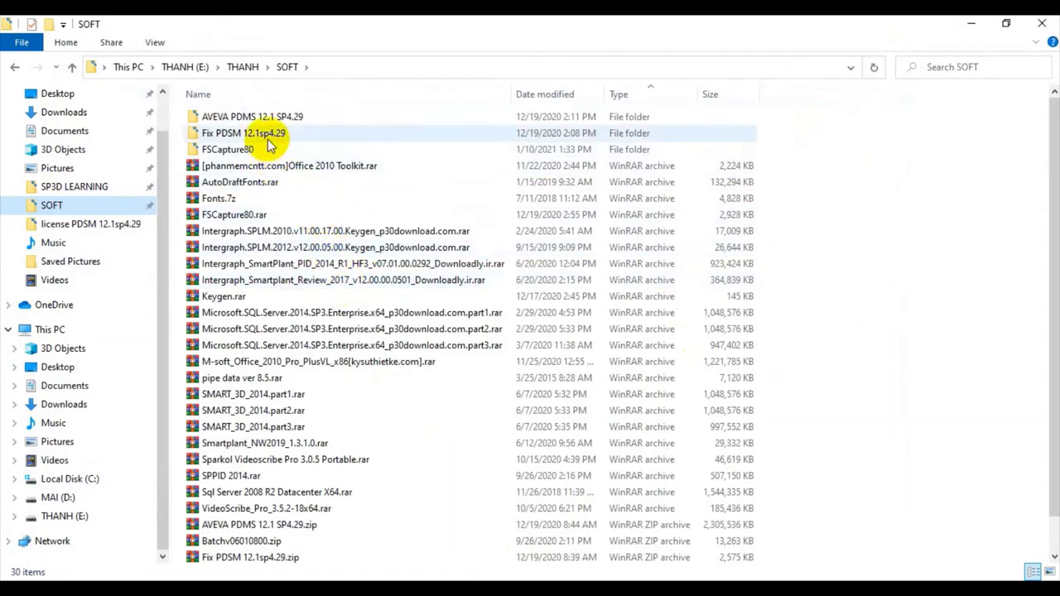
double_click(264, 133)
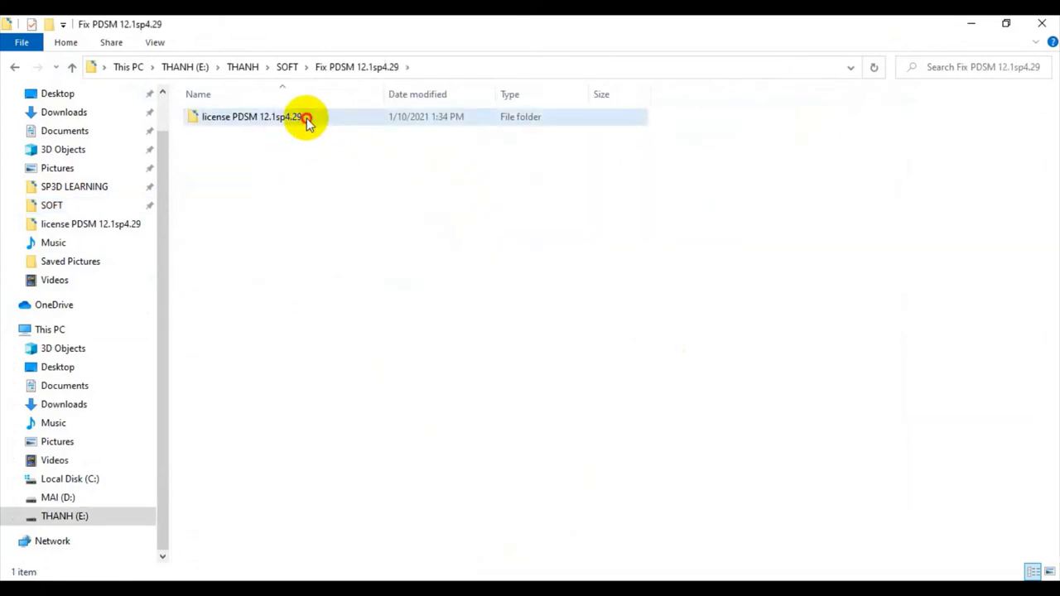
double_click(306, 118)
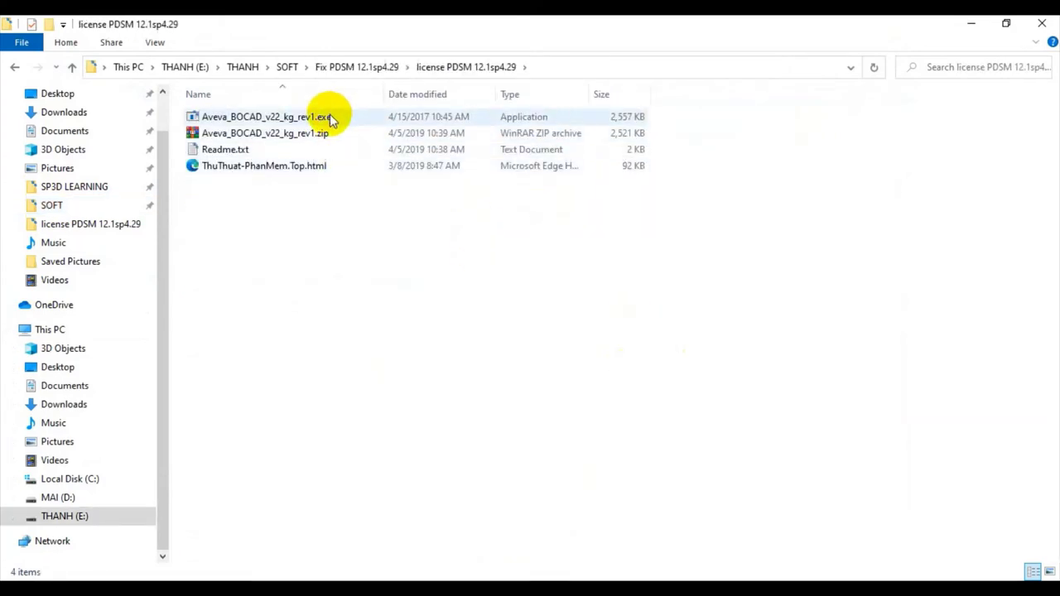
Run Aveva_BOCAD_v22_kg_rev1.exe as administrator to create lservrc.xml, and dismiss its console window
click(364, 122)
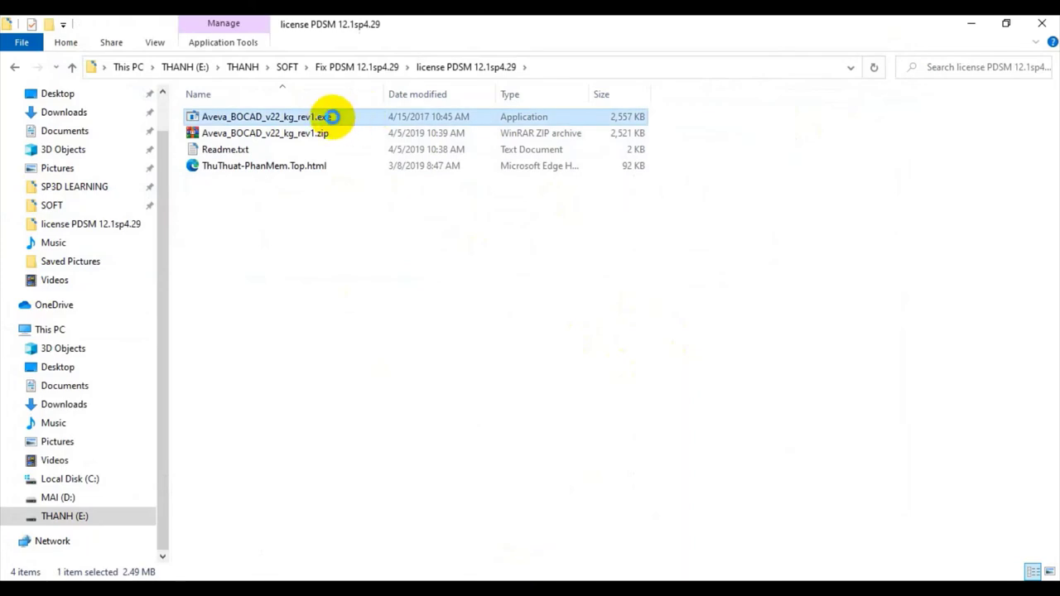
right_click(333, 117)
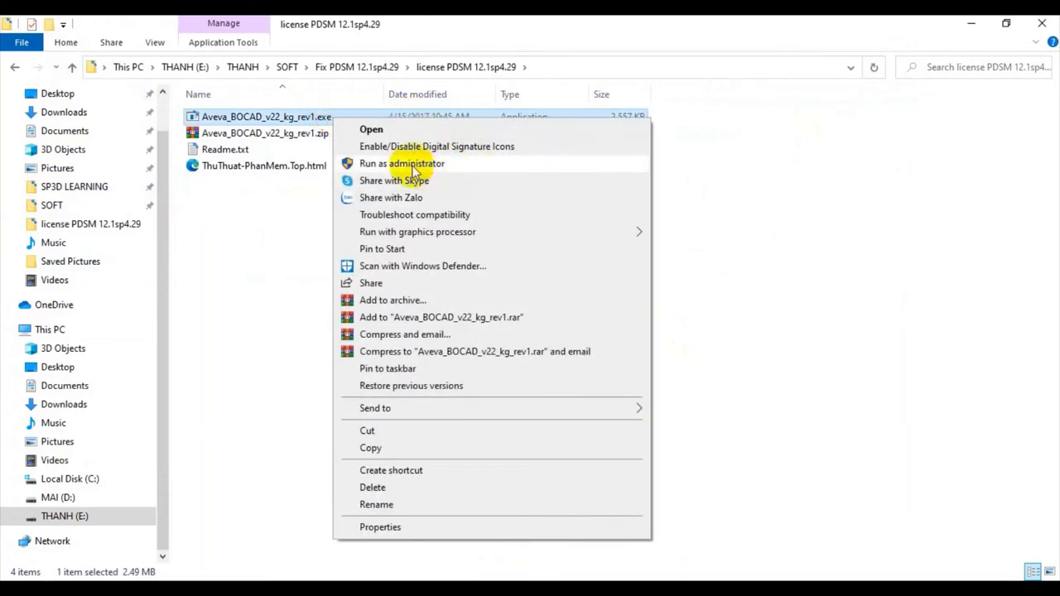
click(413, 166)
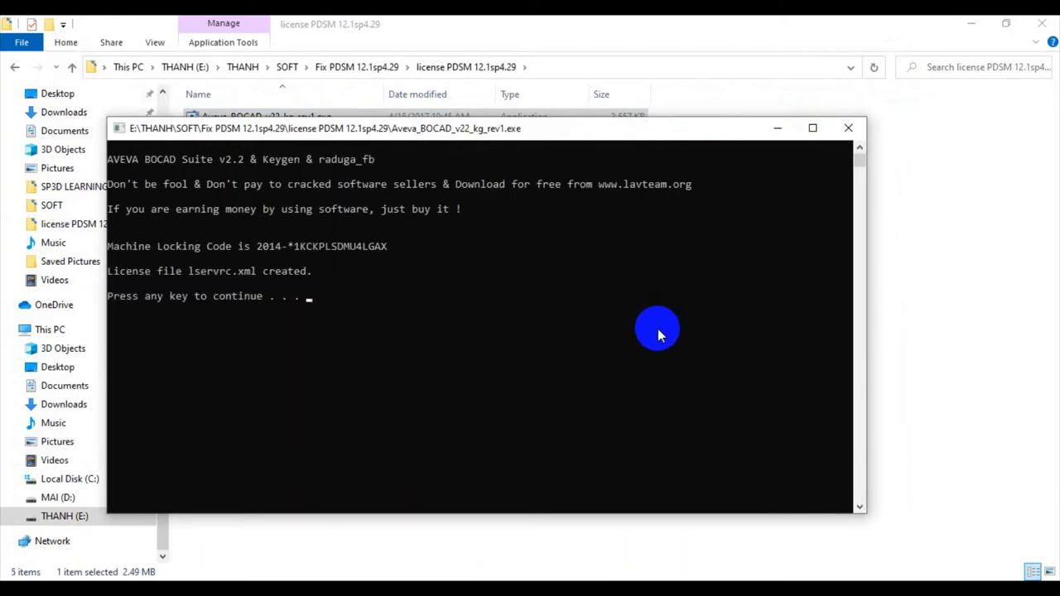
key(Return)
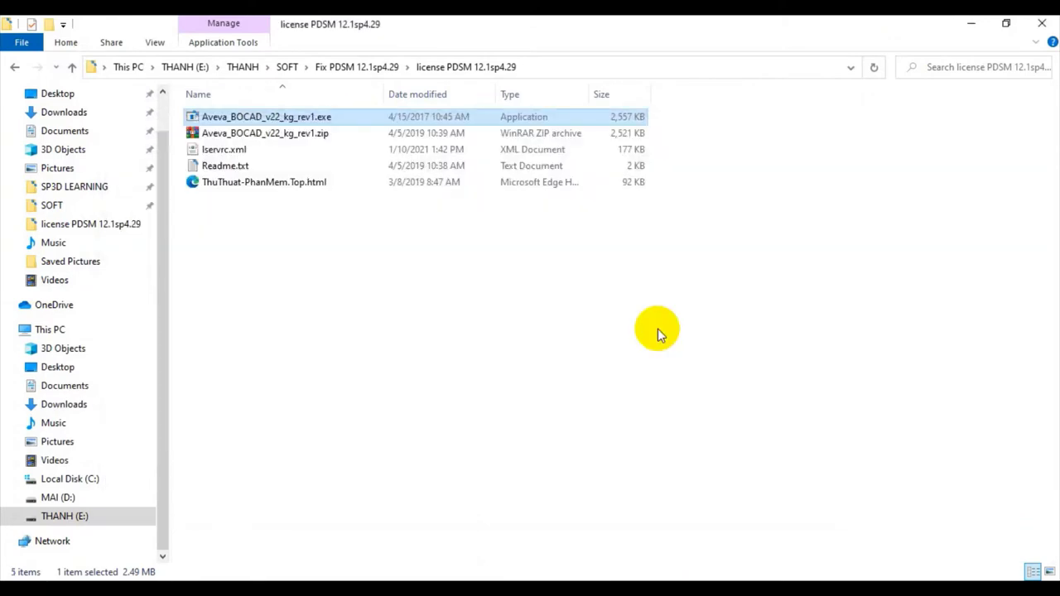
click(168, 108)
click(218, 150)
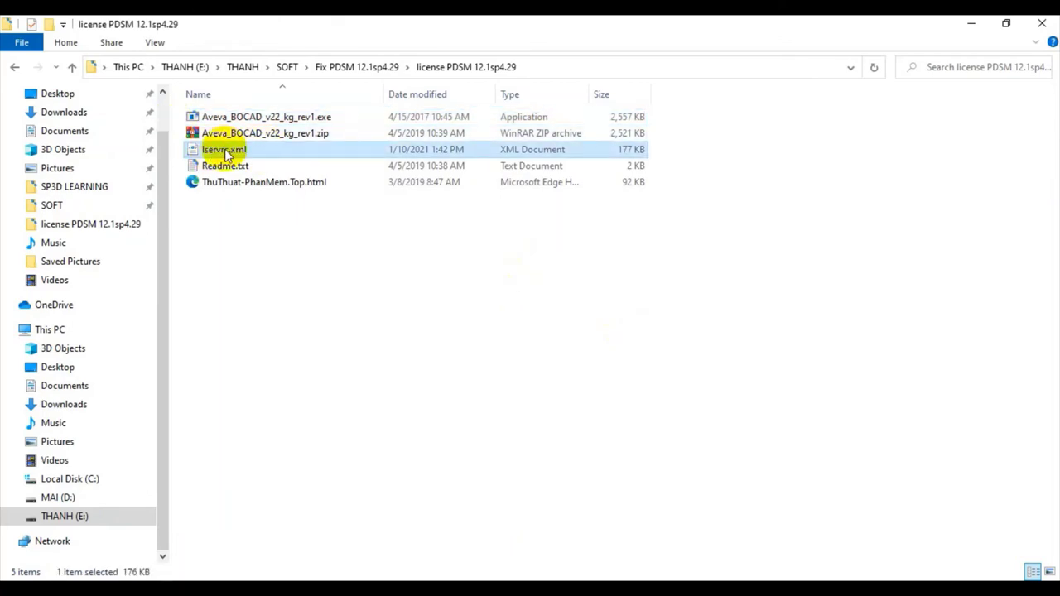
click(568, 539)
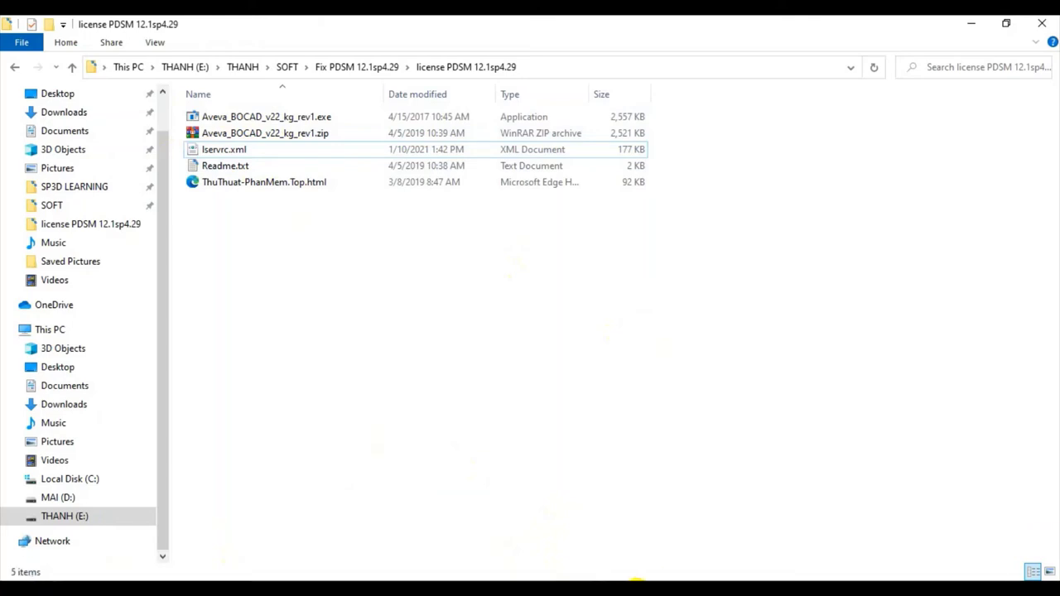
Launch the Aveva License System Console from the AVEVA program group as administrator
click(20, 578)
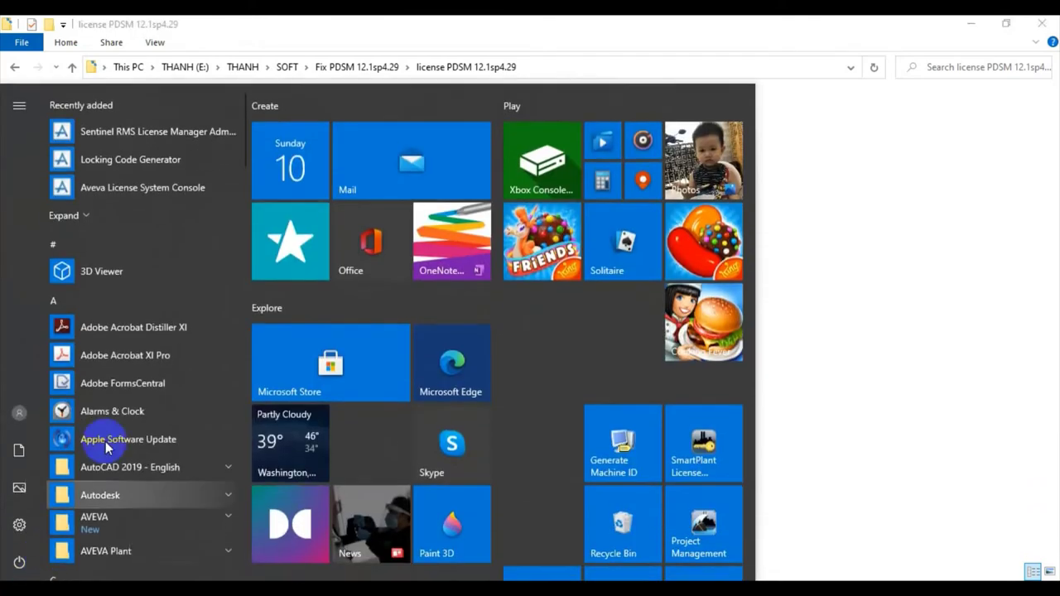
scroll(109, 427, down, 3)
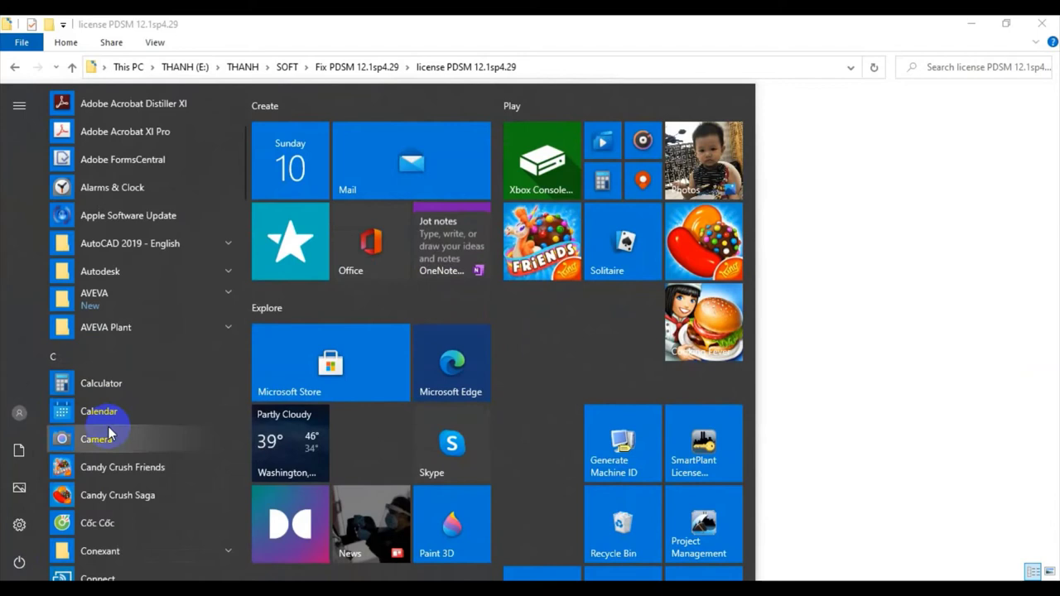
click(128, 298)
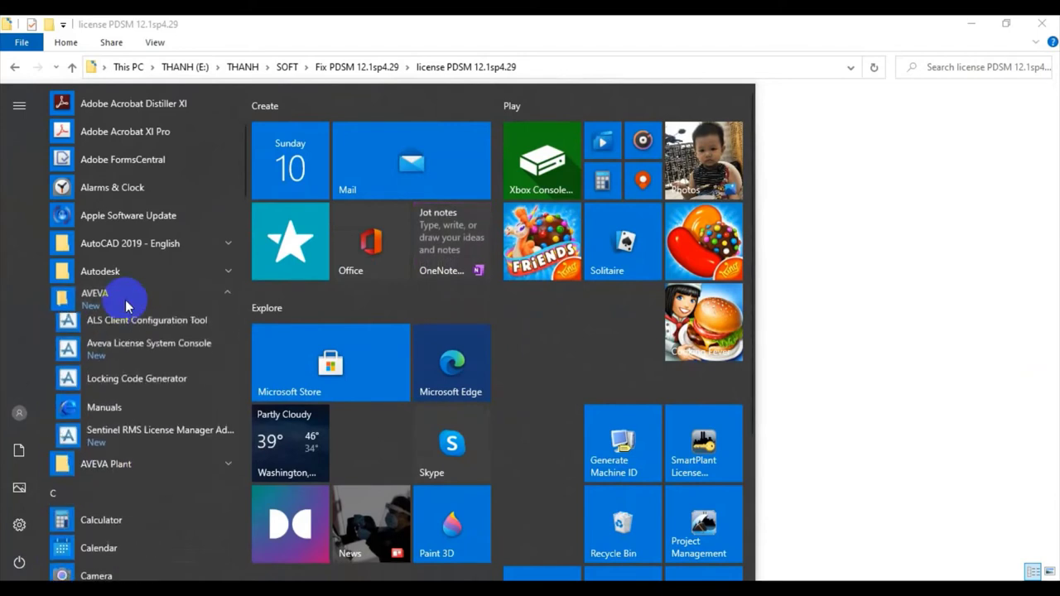
right_click(143, 362)
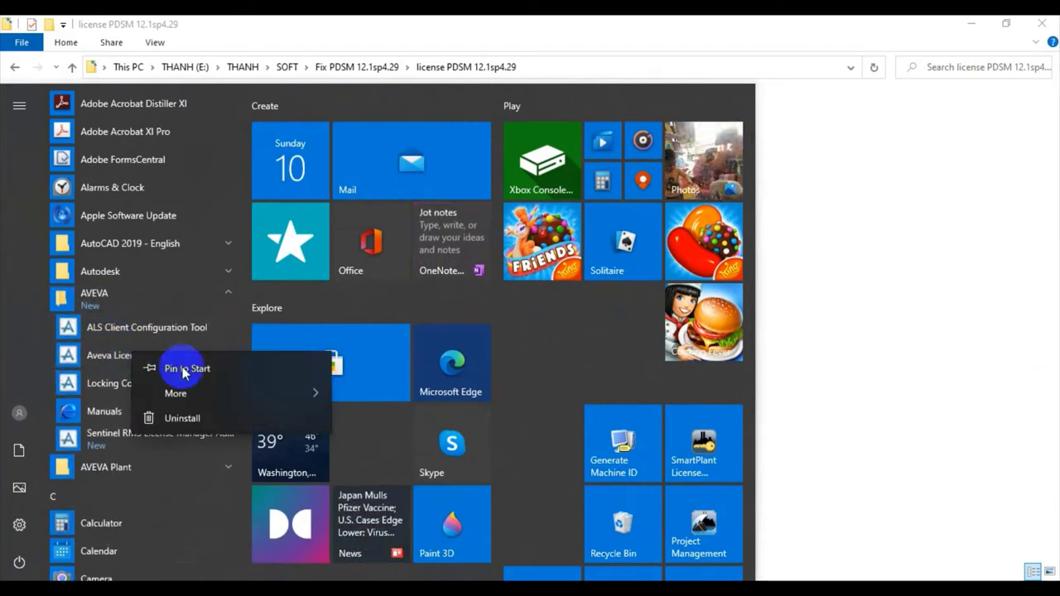
mouse_move(197, 395)
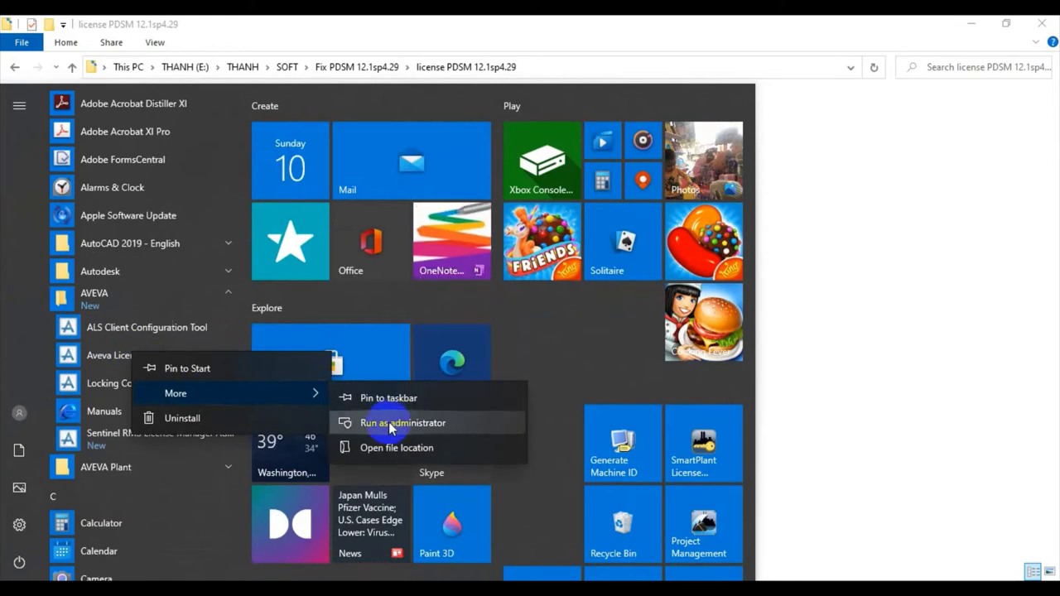
click(389, 422)
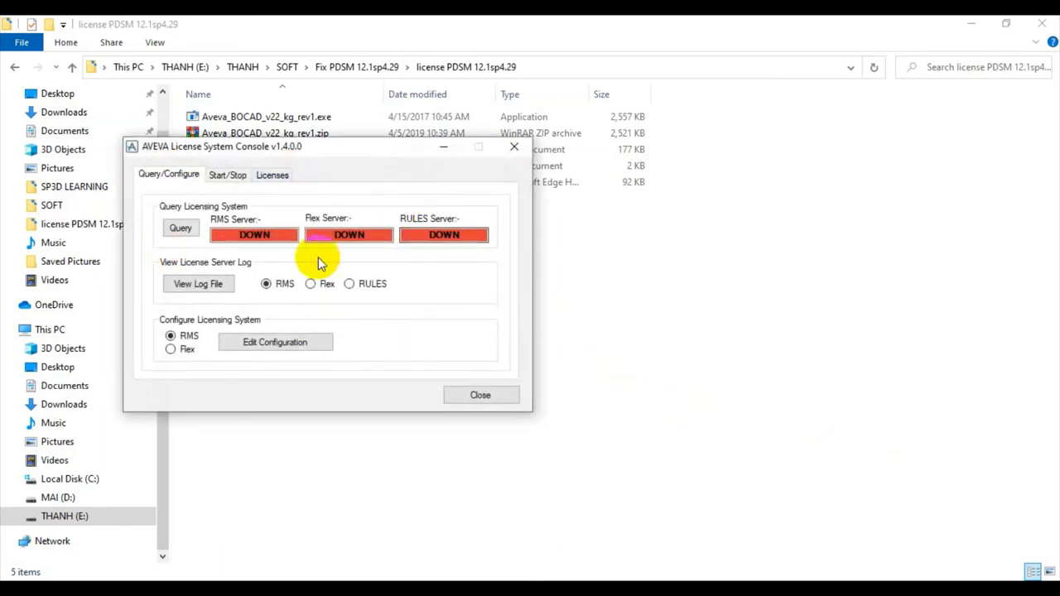
Start the licensing system in the console and review the service start messages
click(236, 177)
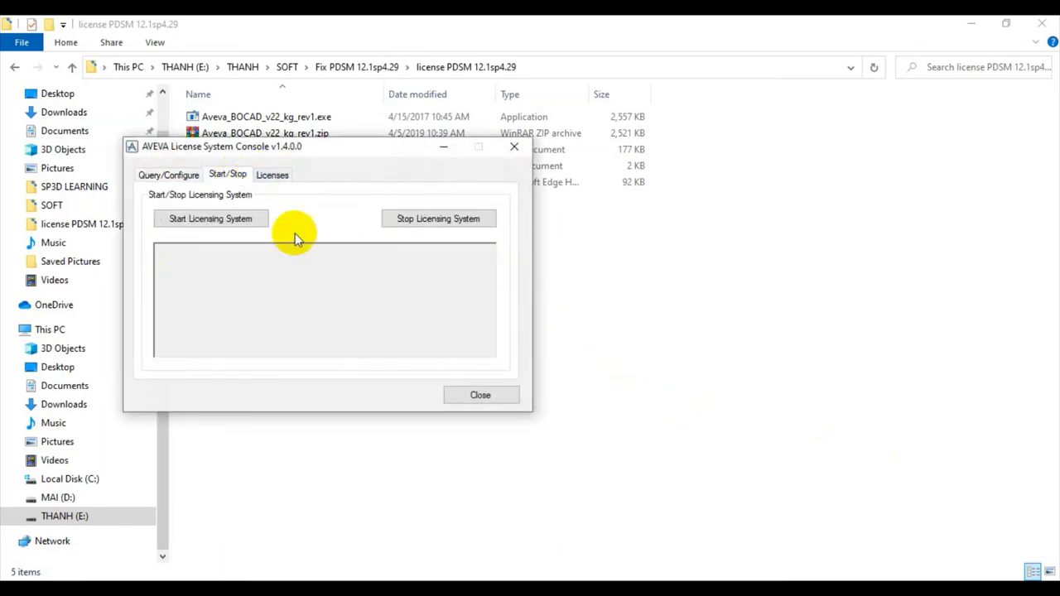
click(235, 219)
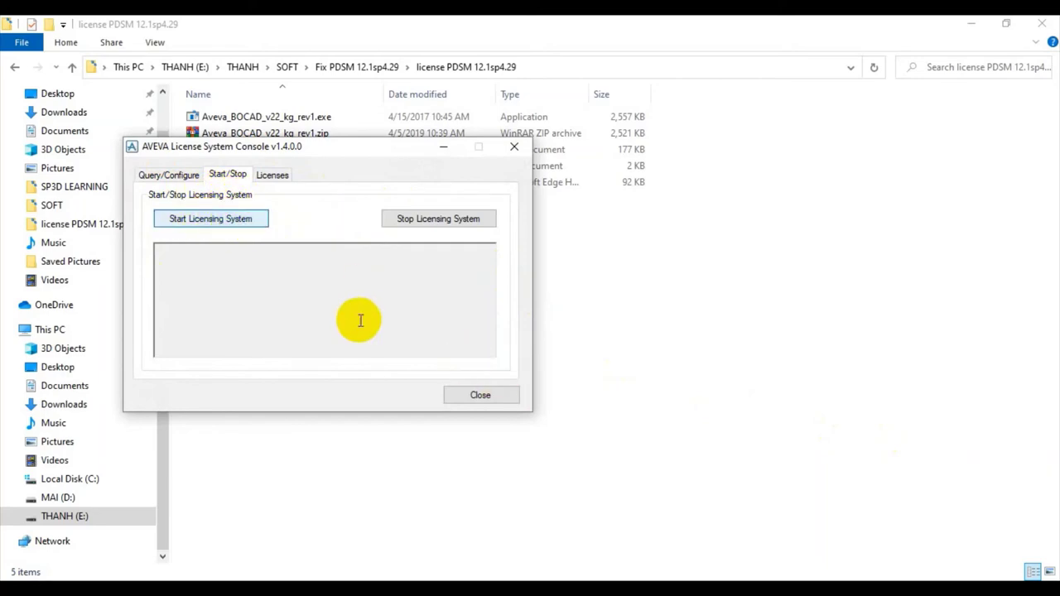
drag(202, 290, 381, 334)
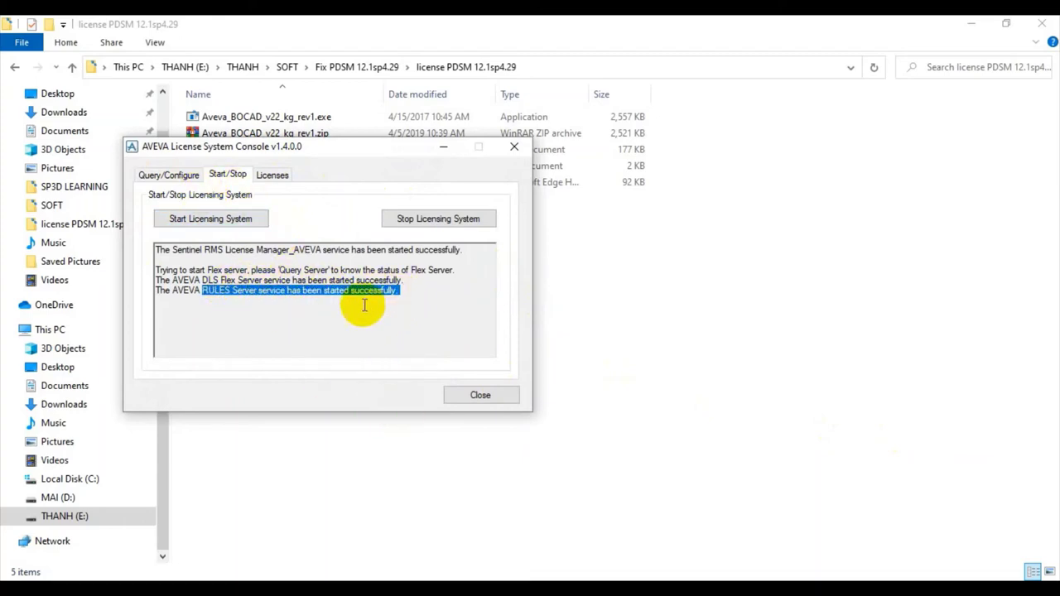
Choose lservrc.xml from the license PDSM 12.1sp4.29 folder as the license file to install in the console
click(273, 175)
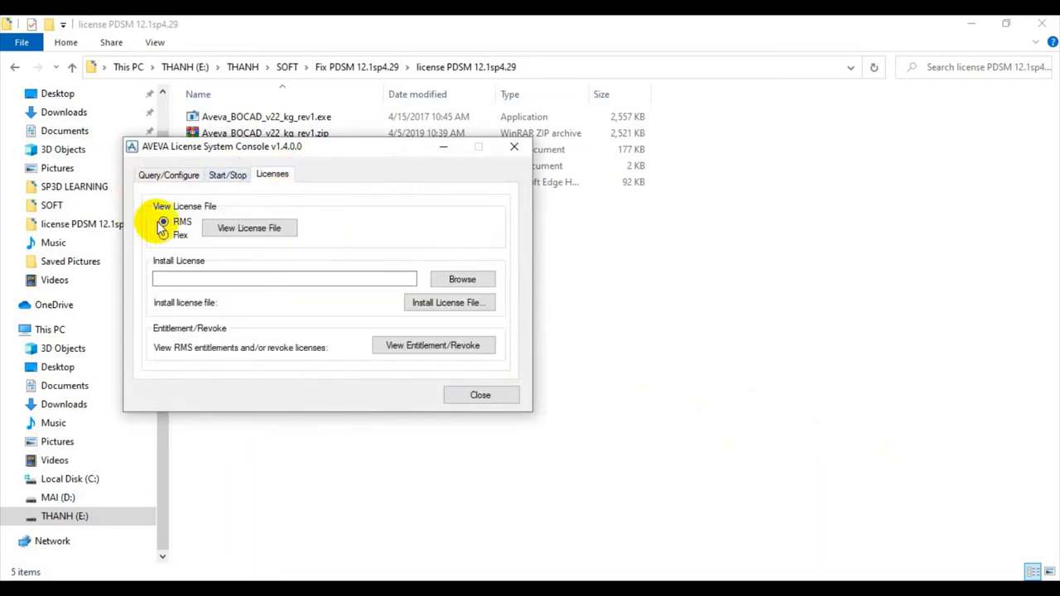
click(464, 281)
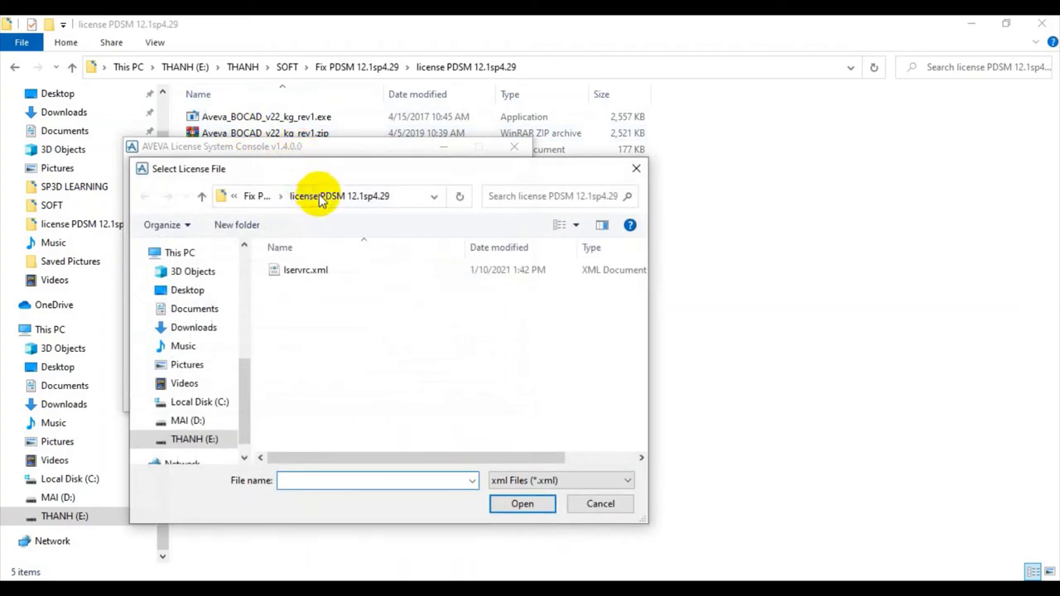
click(260, 203)
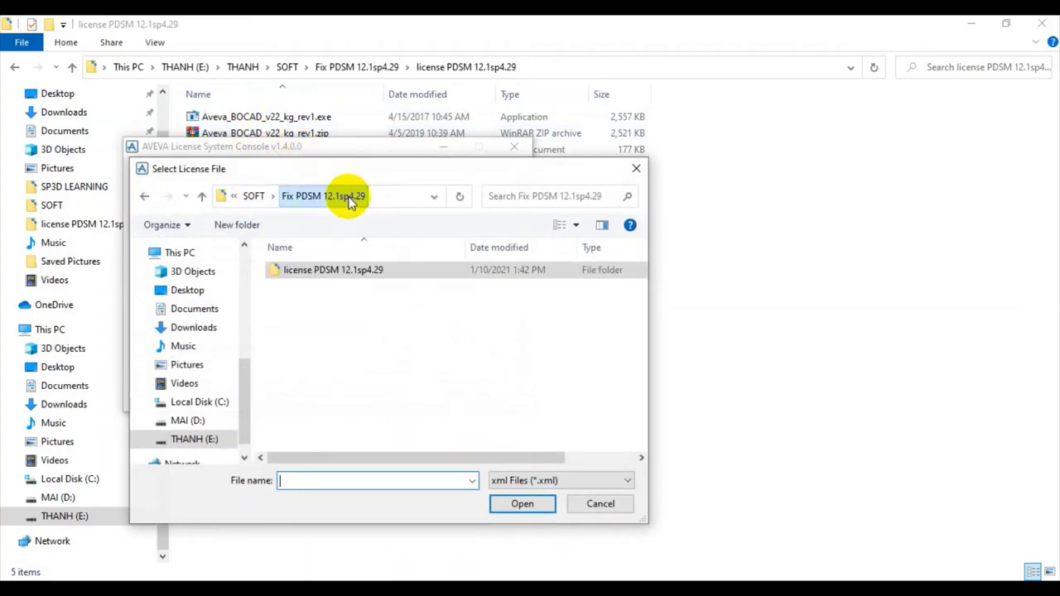
click(254, 196)
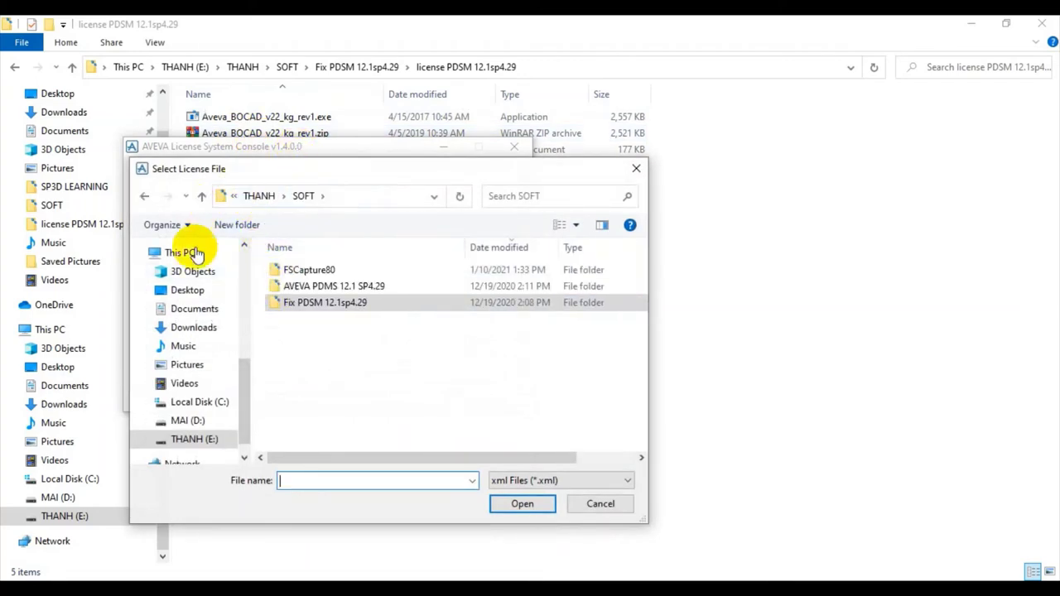
double_click(340, 306)
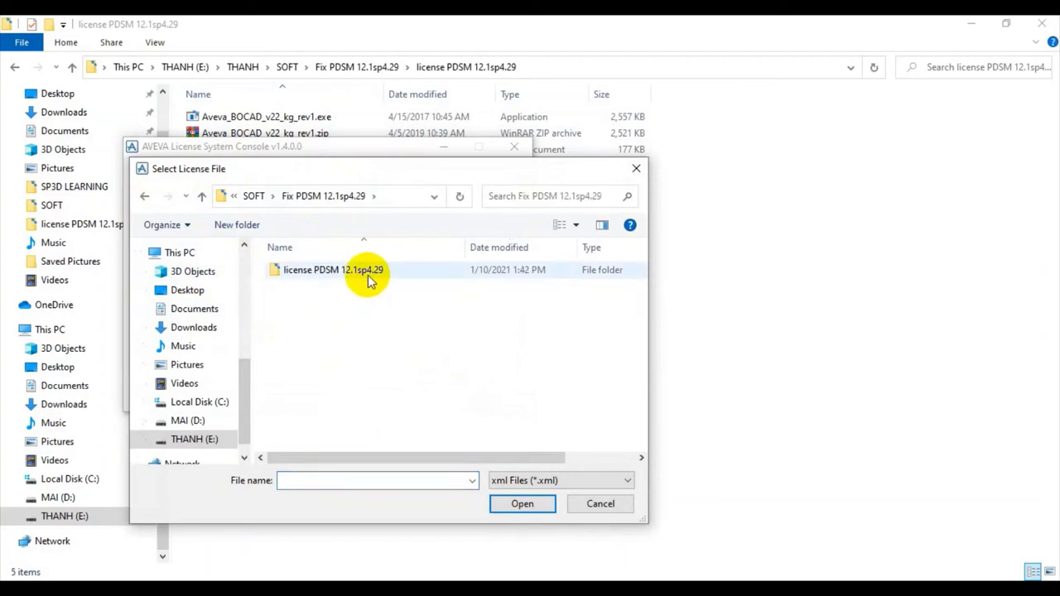
double_click(305, 275)
click(322, 273)
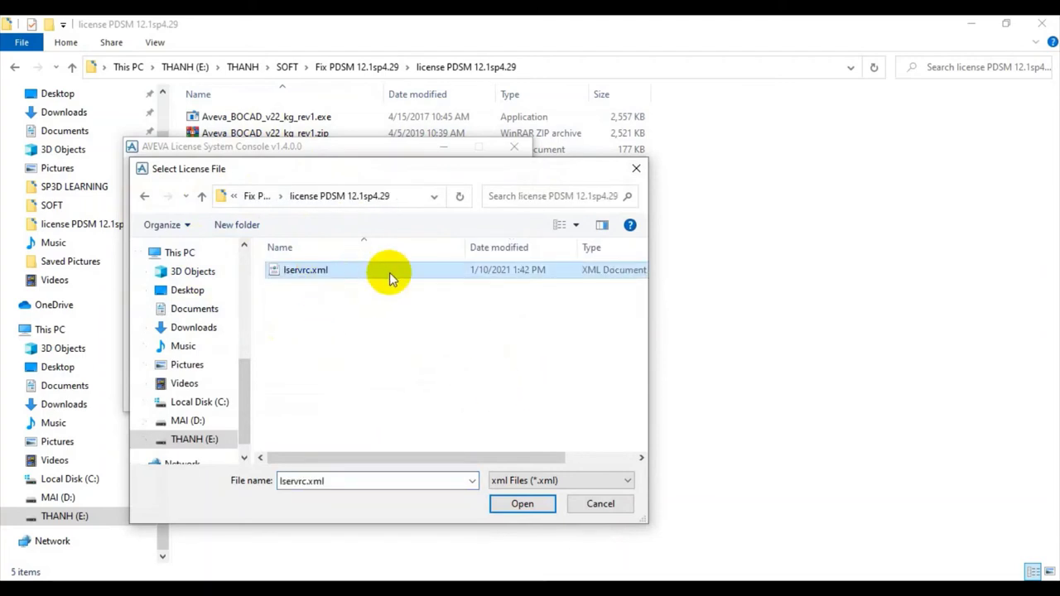
click(523, 505)
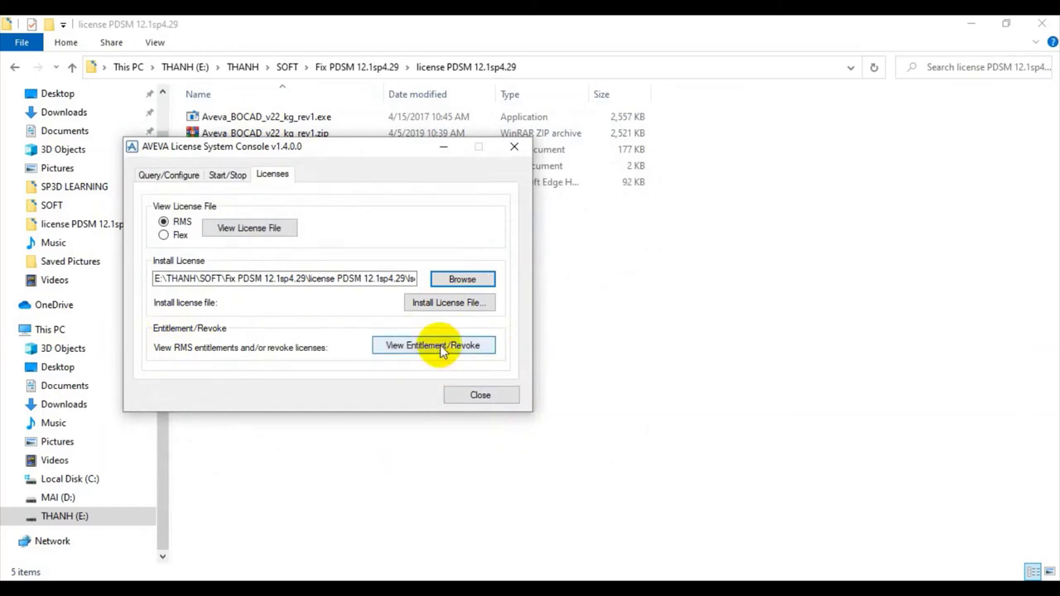
Run the license file installation, check the end of its log, and close the installation window
click(442, 303)
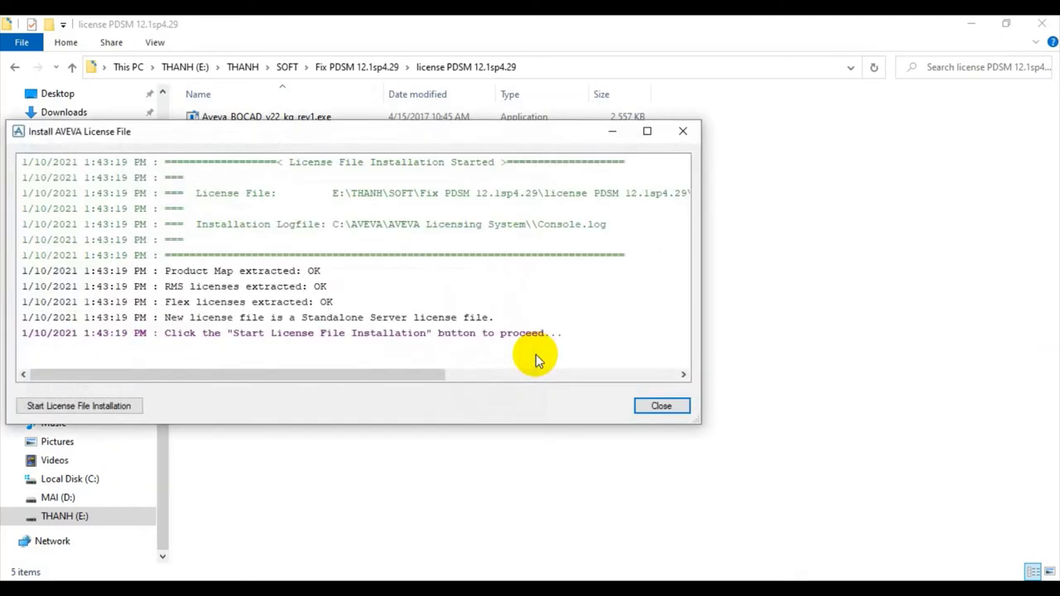
click(127, 406)
click(578, 386)
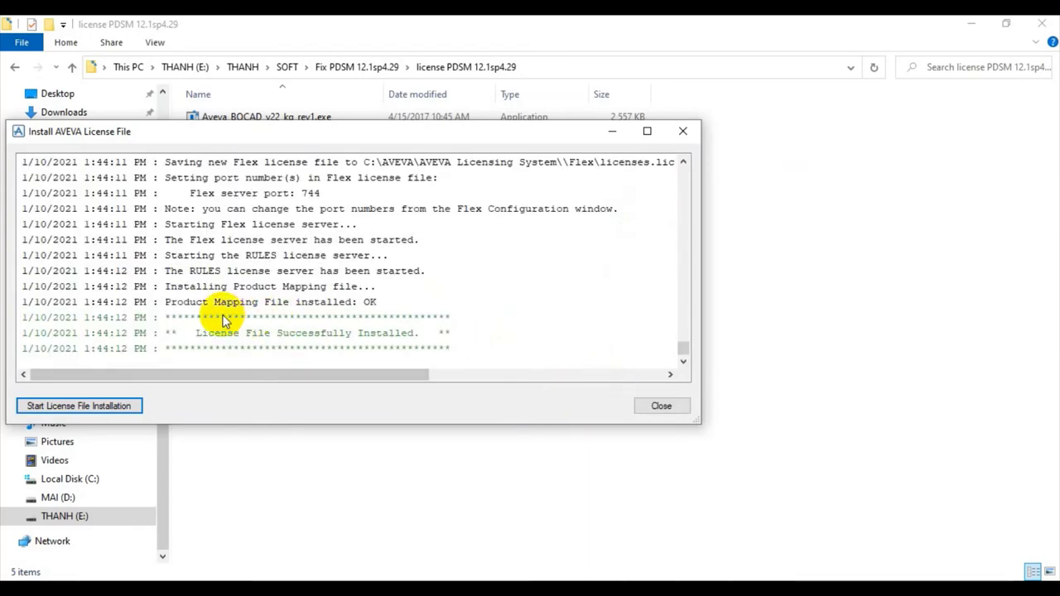
click(190, 337)
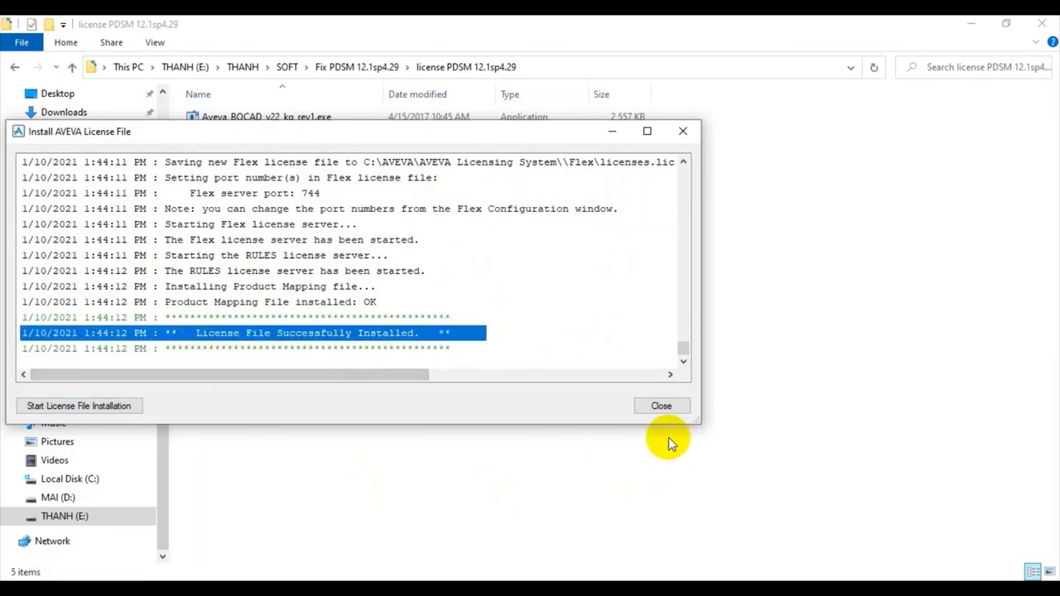
click(661, 407)
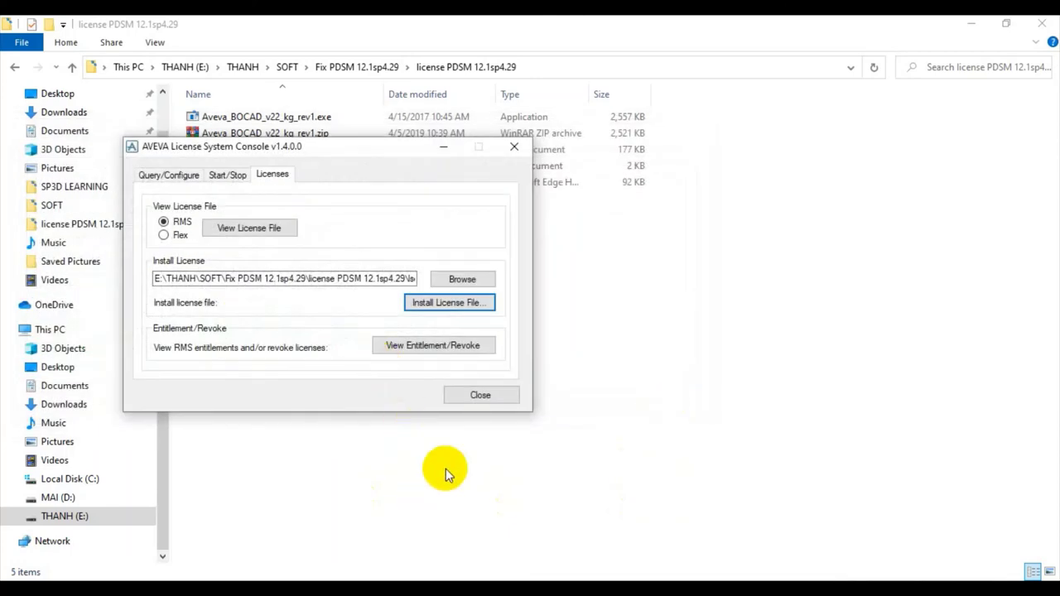
Query the status of the RMS, Flex and RULES servers and review the console's start/stop and license settings
click(229, 177)
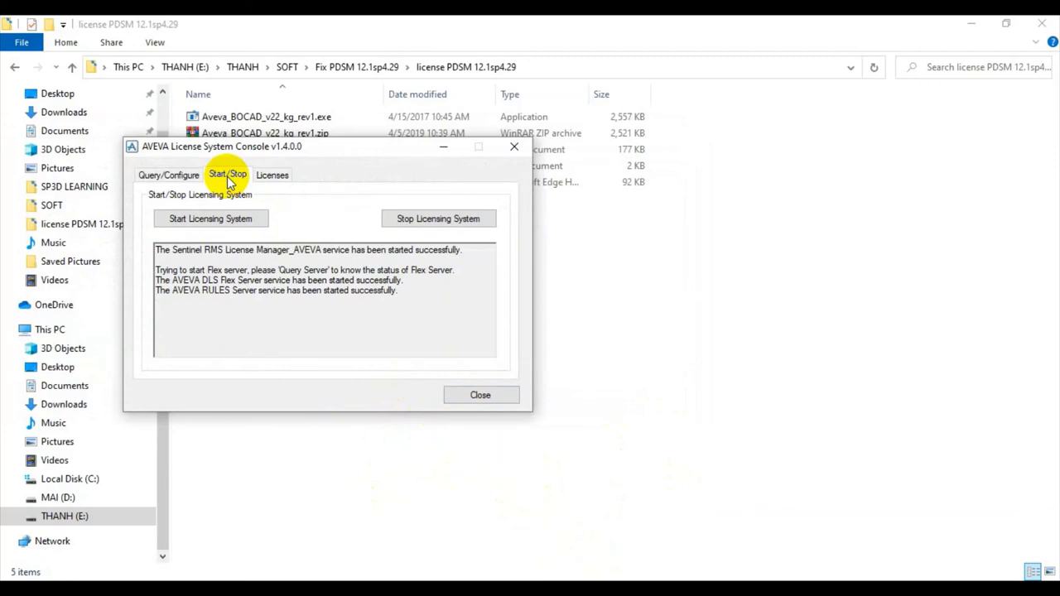
click(182, 177)
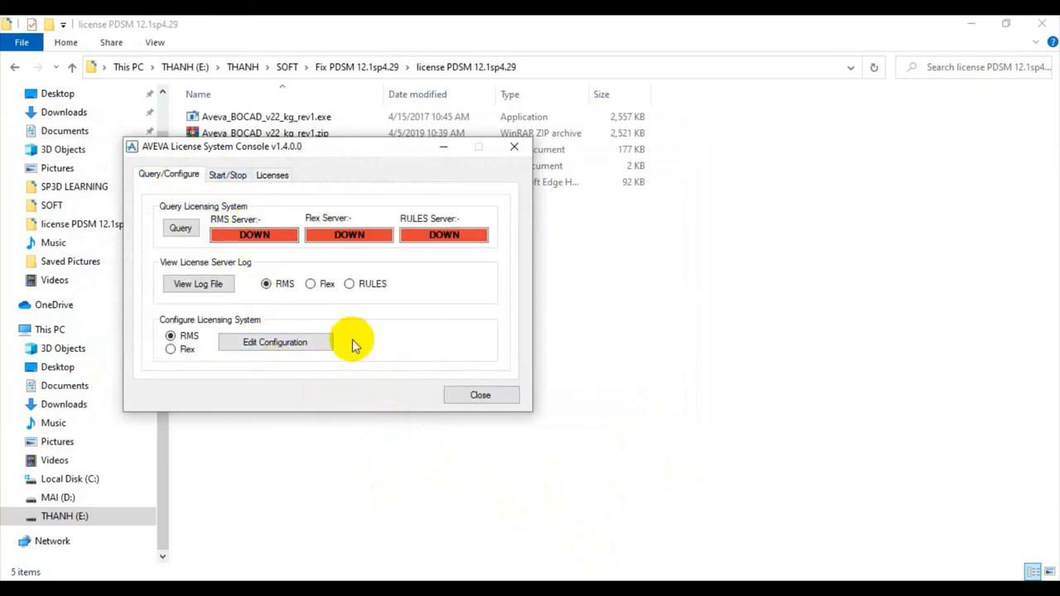
click(175, 232)
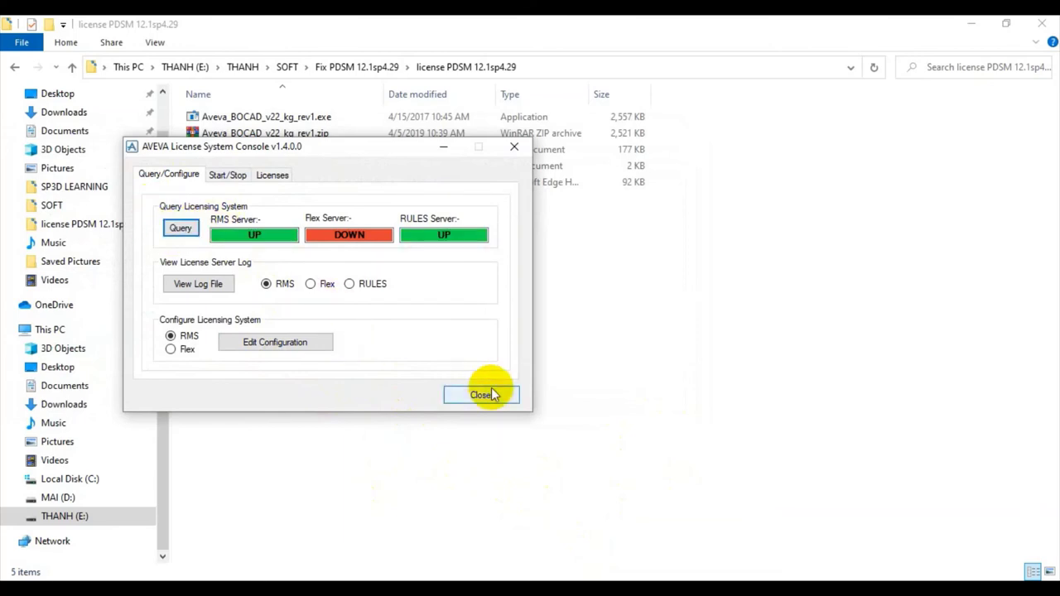
click(228, 175)
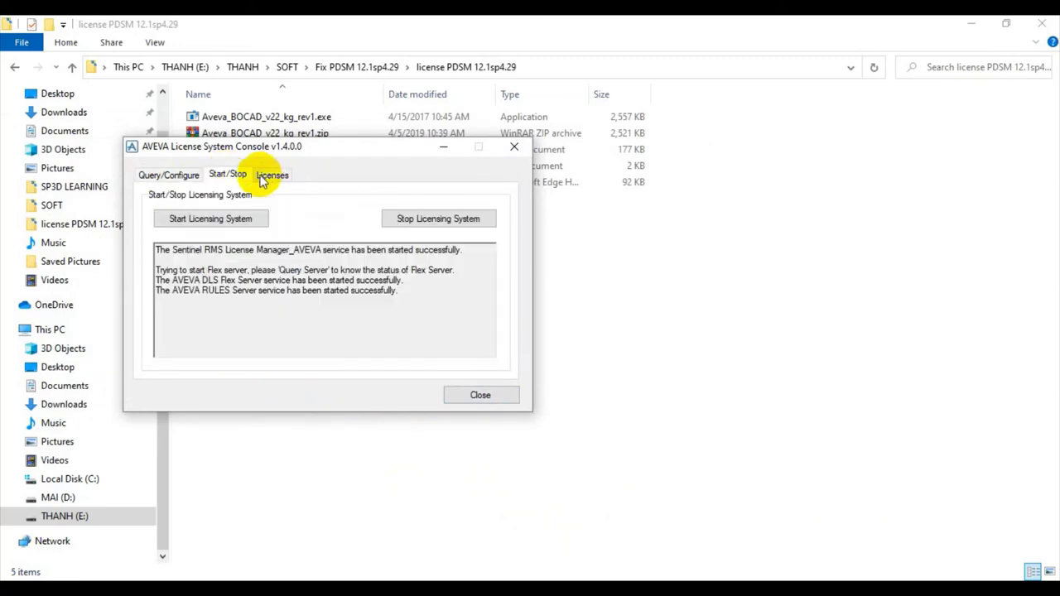
click(264, 177)
click(230, 175)
click(192, 177)
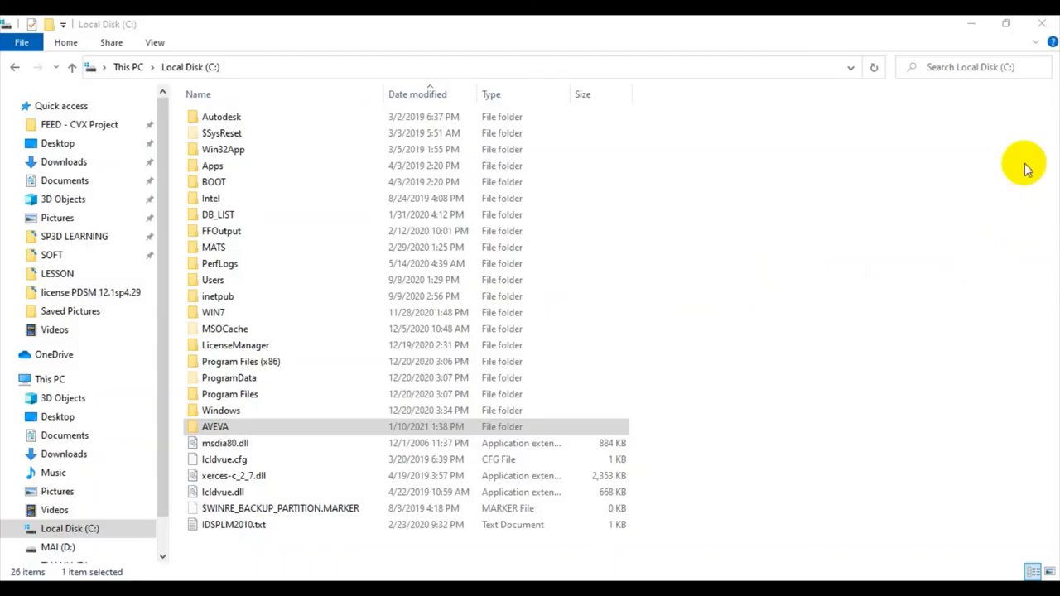
Open the PDMS12.1.SP4 folder inside AVEVA\Plant on Local Disk (C:)
double_click(224, 426)
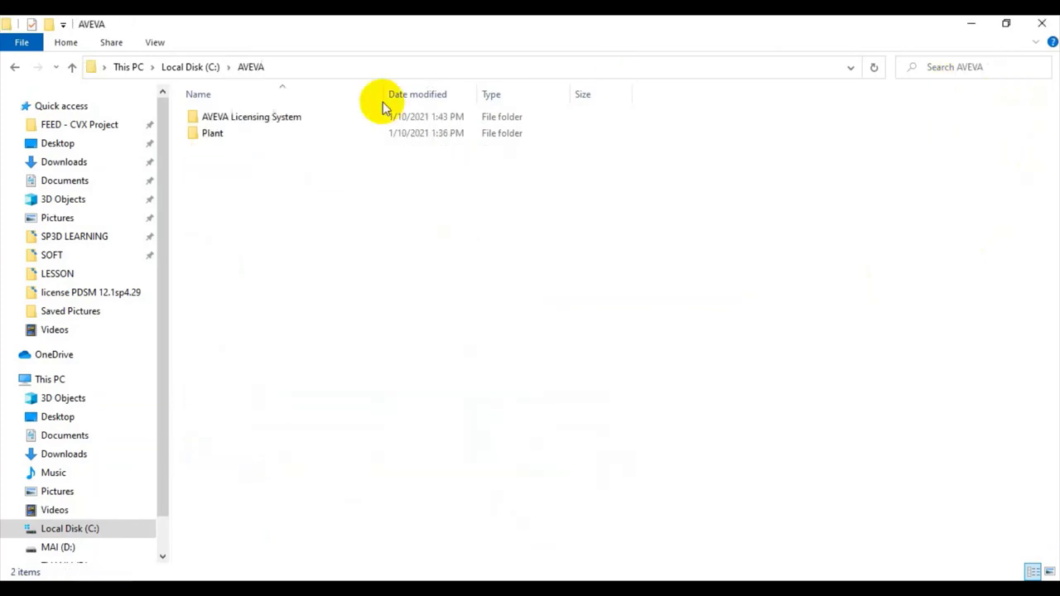
double_click(276, 133)
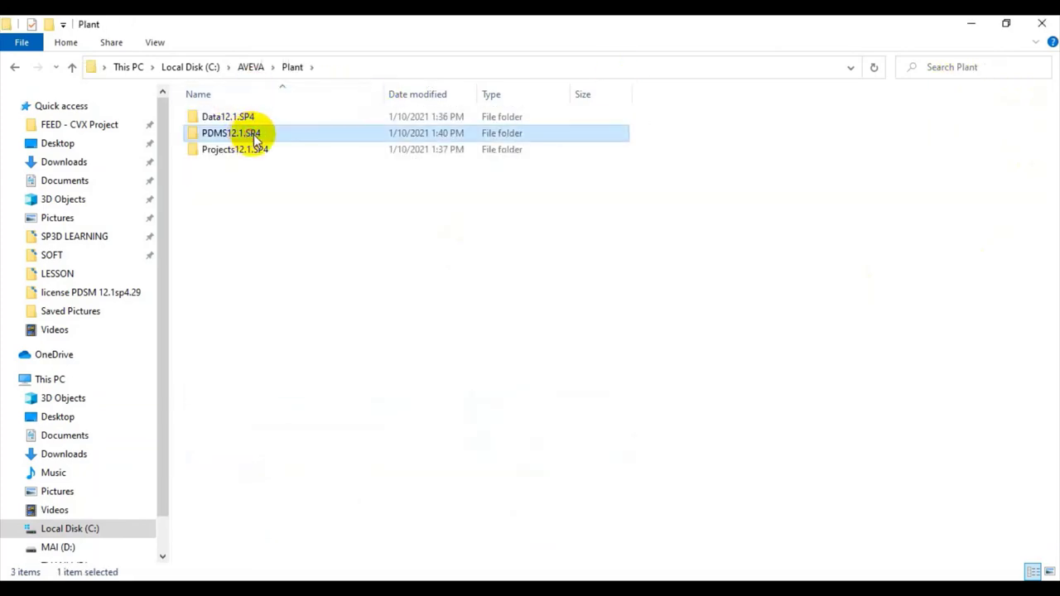
double_click(253, 132)
Find pdms.bat in the PDMS12.1.SP4 folder and create a desktop shortcut to it
drag(1053, 114, 1045, 538)
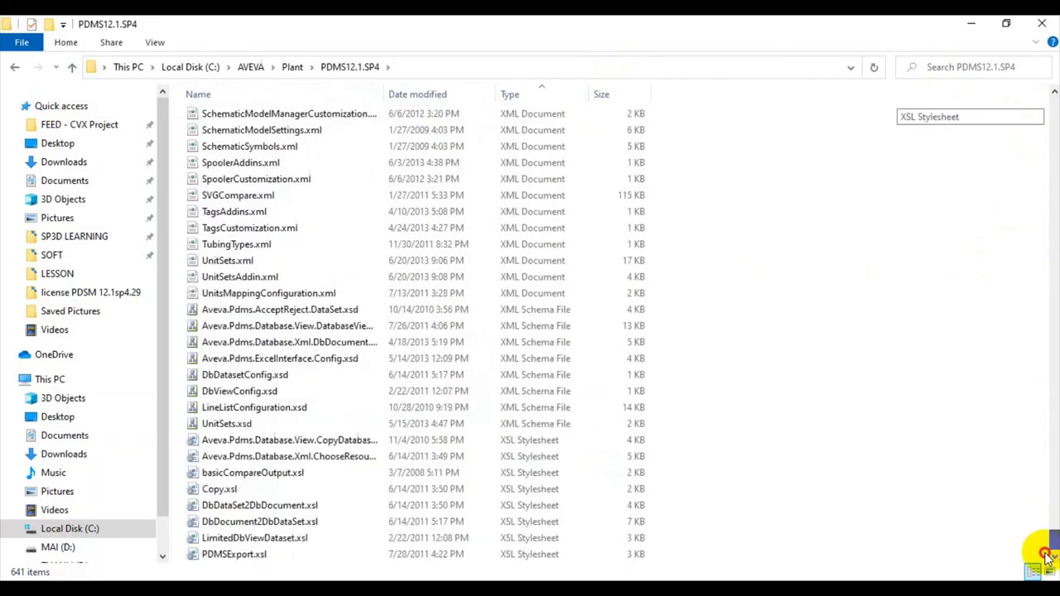
scroll(433, 431, up, 8)
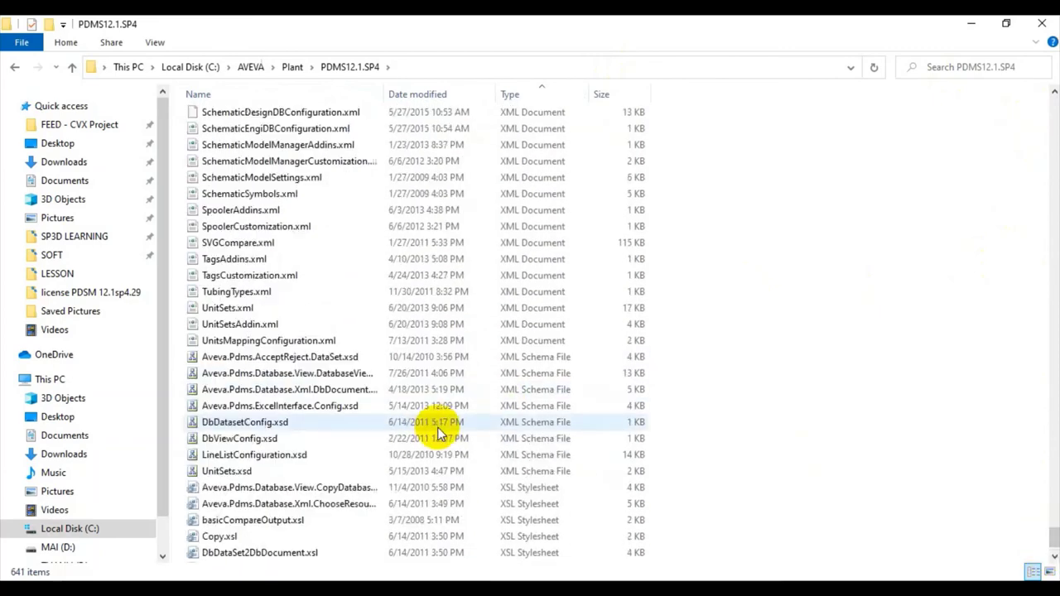
scroll(429, 424, up, 20)
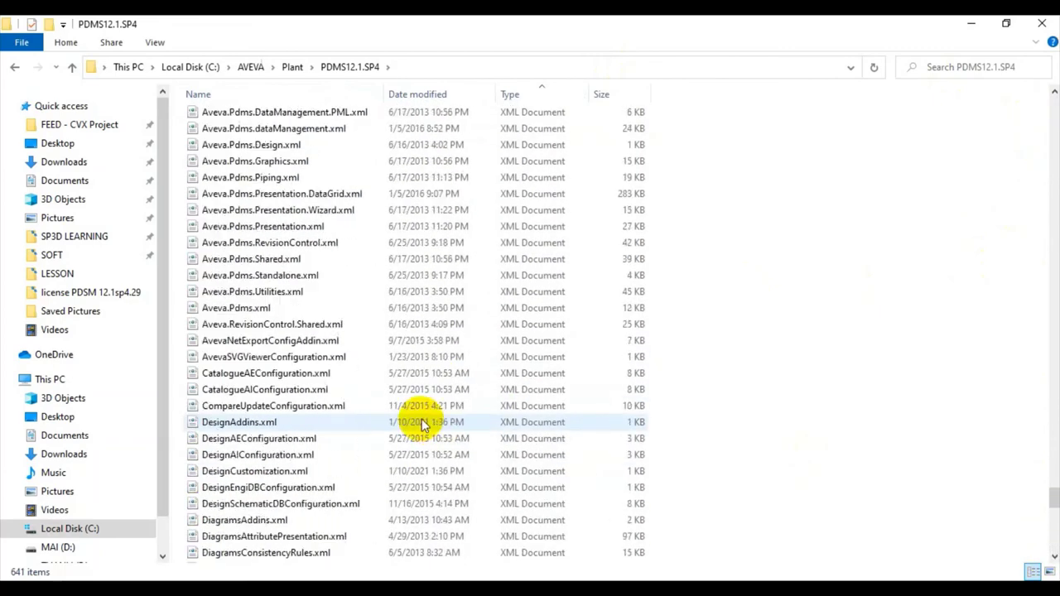
scroll(417, 422, up, 7)
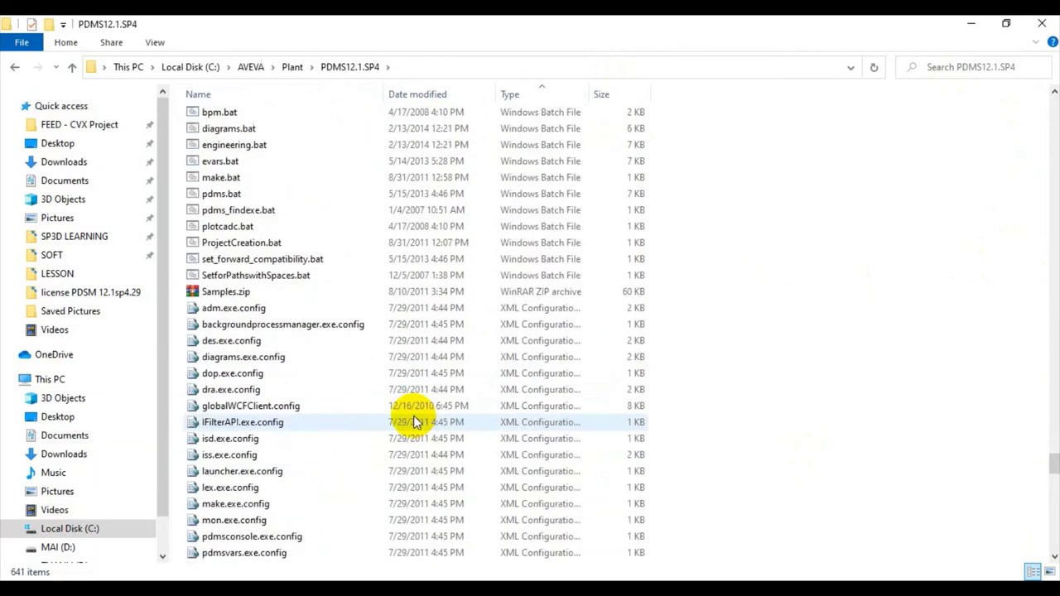
scroll(299, 162, up, 1)
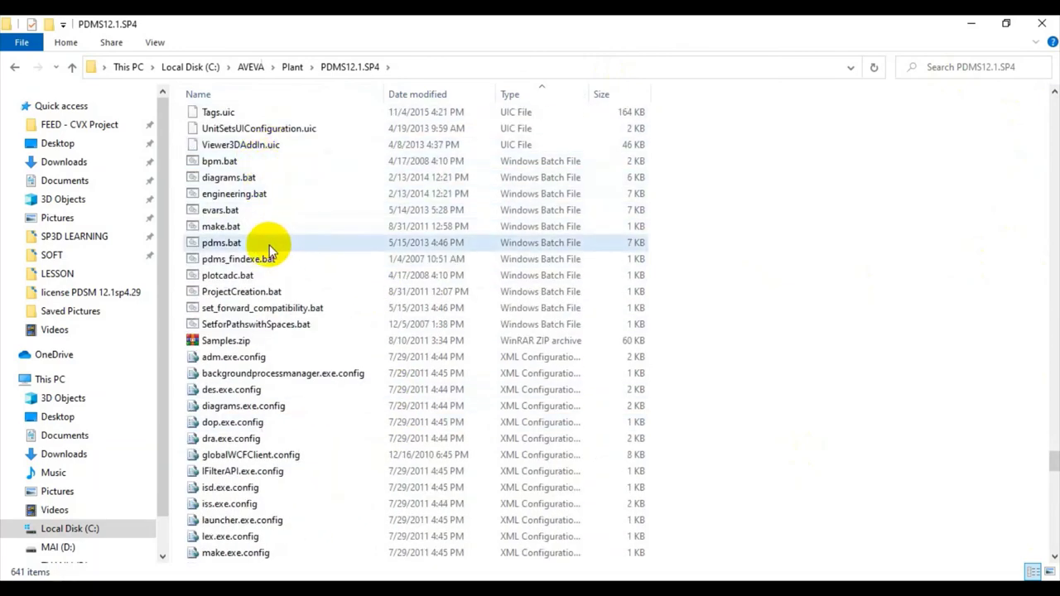
click(270, 244)
right_click(270, 245)
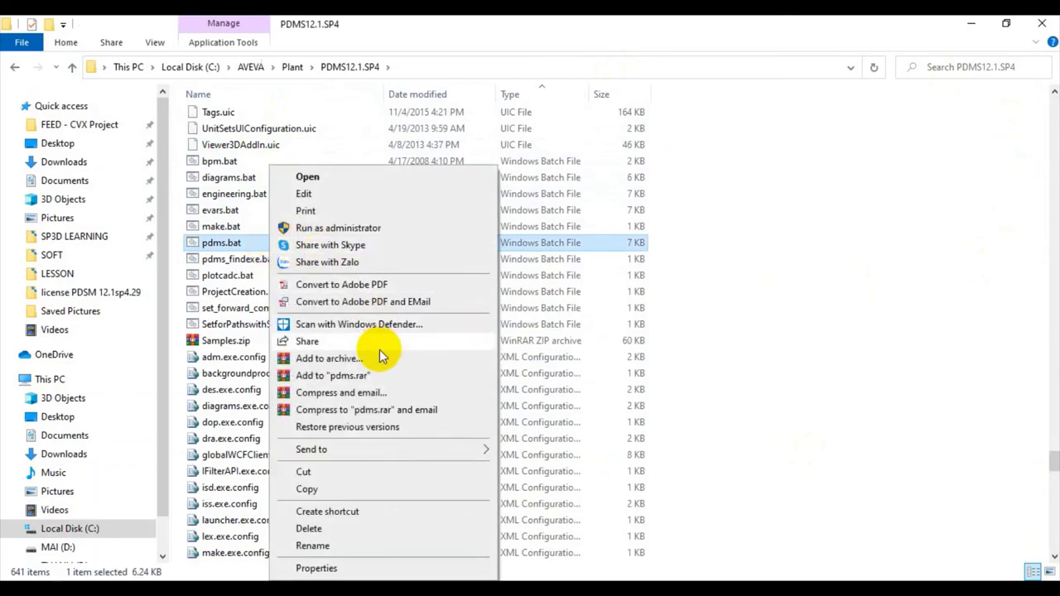
mouse_move(390, 450)
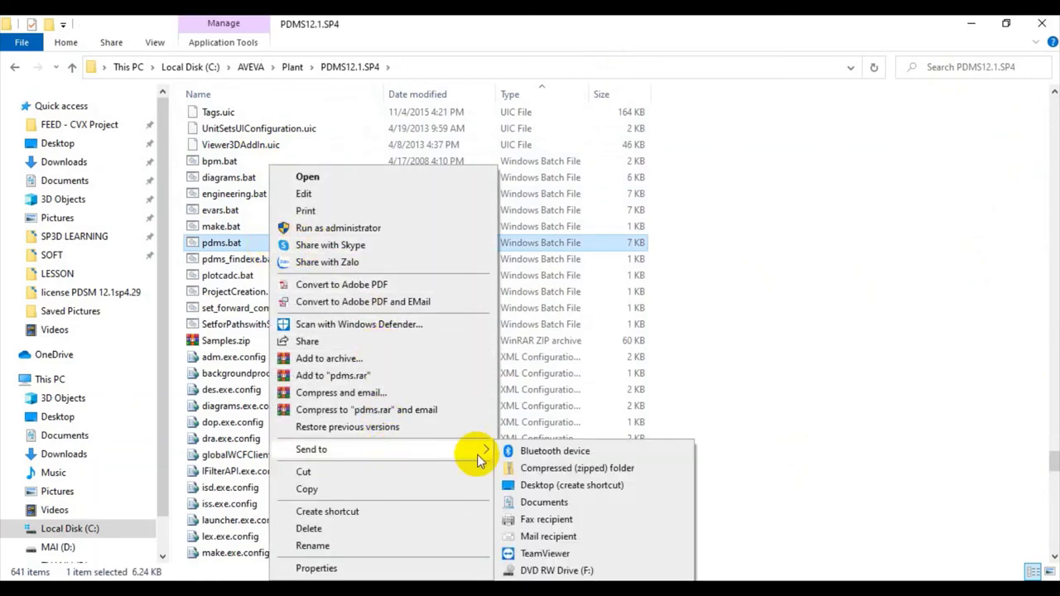
click(553, 487)
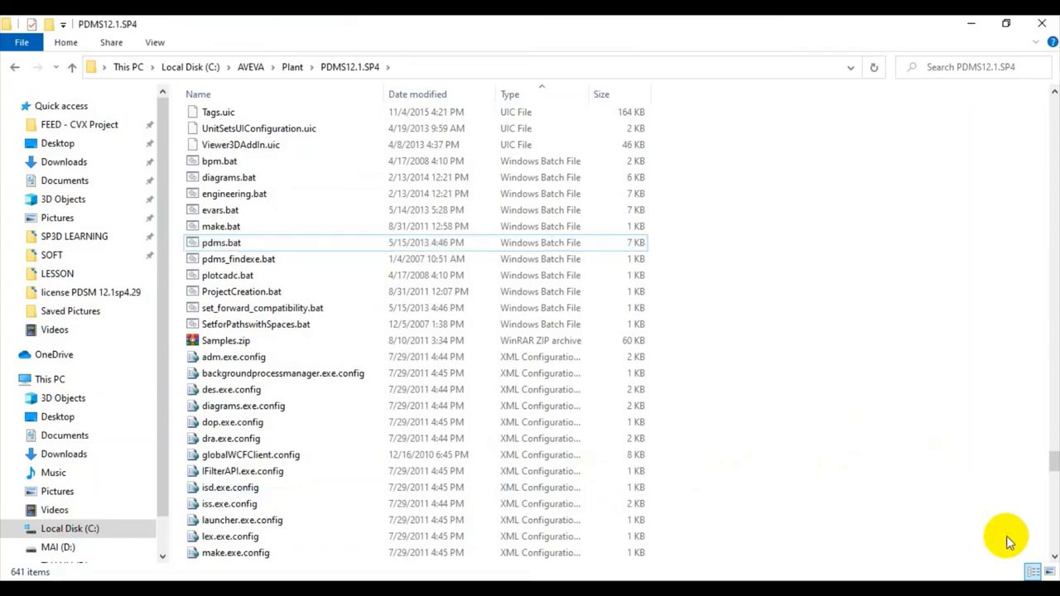
Show the desktop and run the new pdms.bat shortcut as administrator
click(1051, 572)
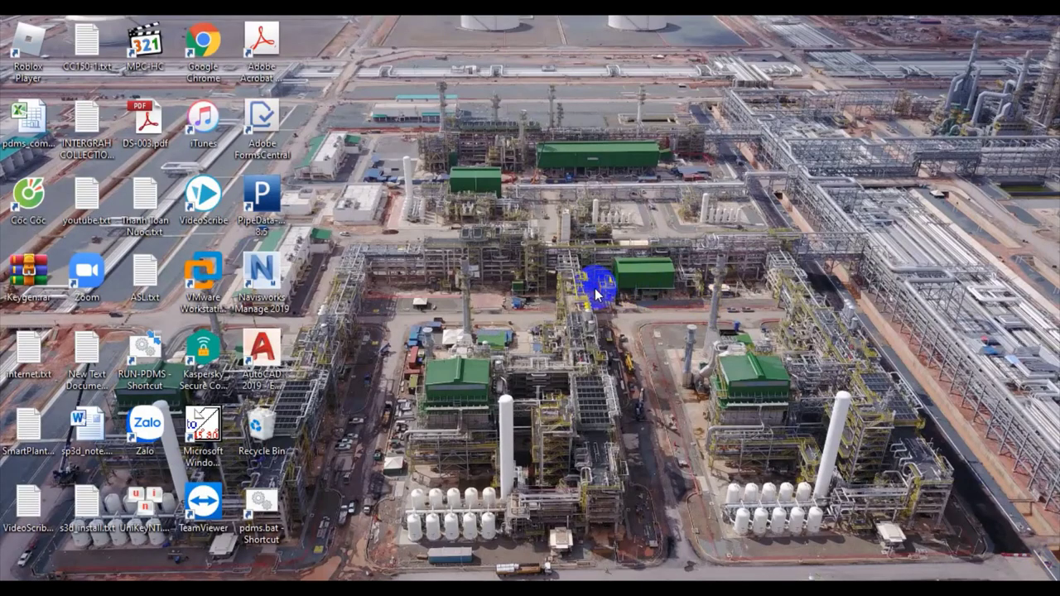
drag(506, 334, 257, 516)
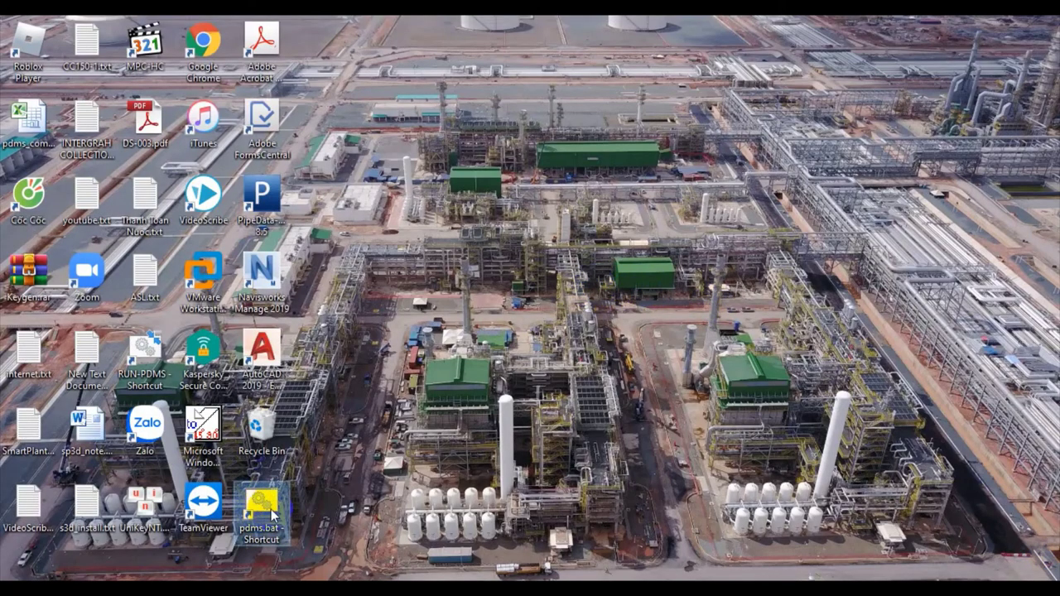
click(540, 403)
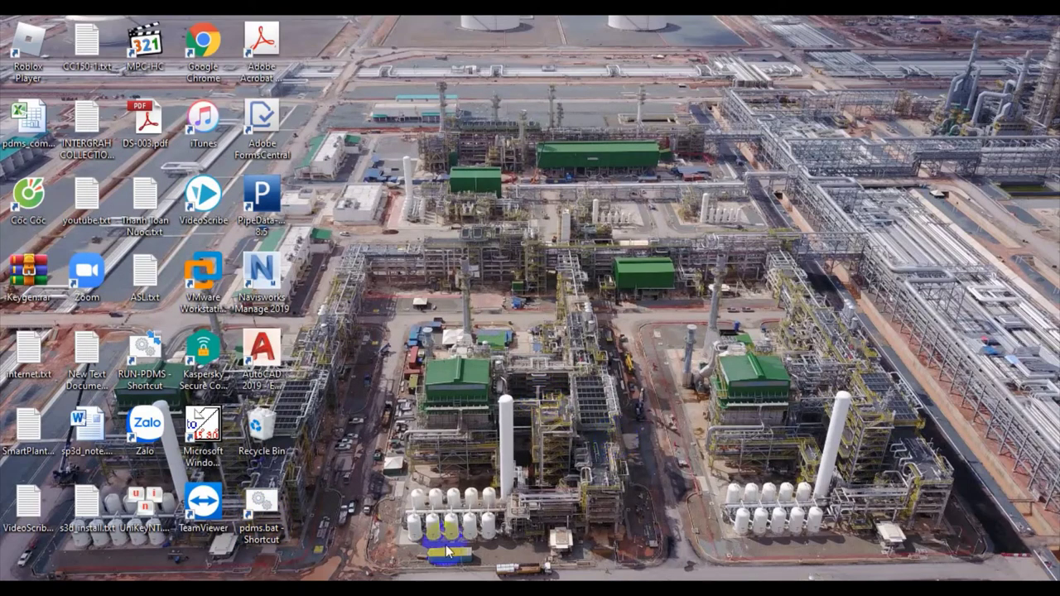
right_click(487, 242)
click(515, 283)
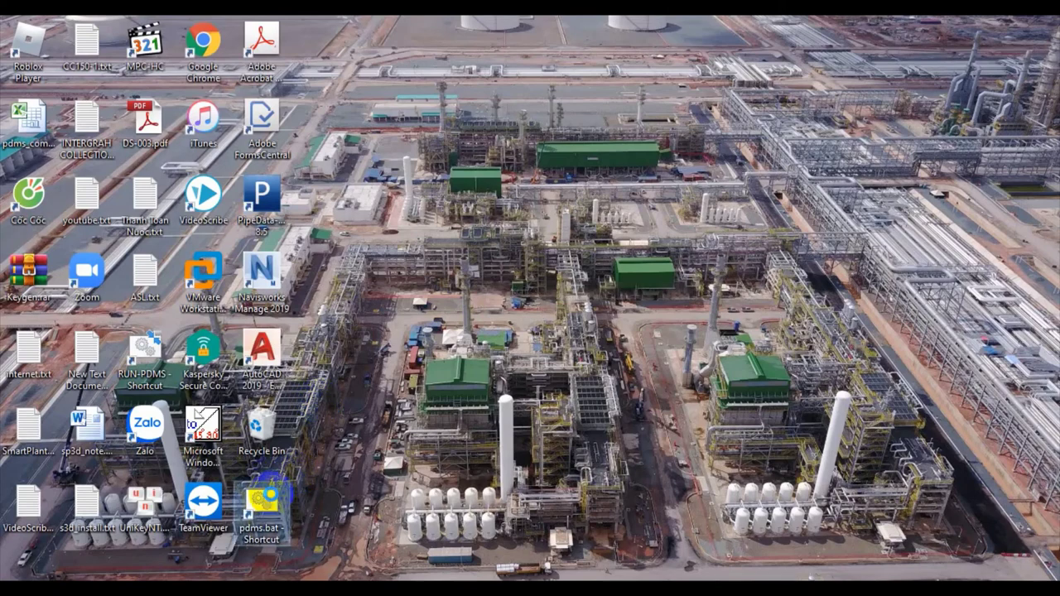
right_click(266, 496)
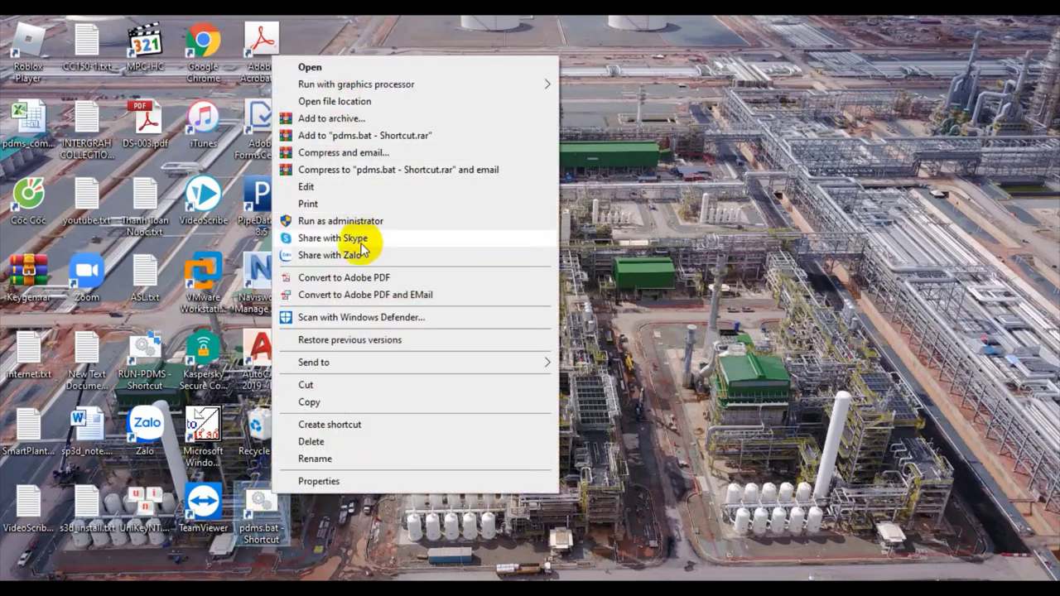
click(404, 221)
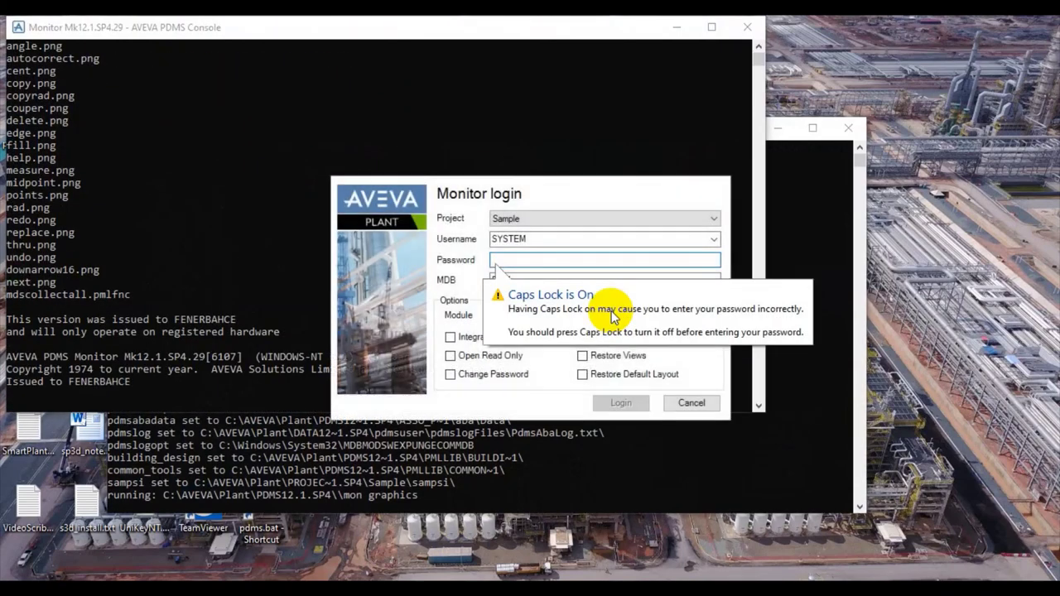
Select the Sample project for the SYSTEM user and enter the account password
click(538, 219)
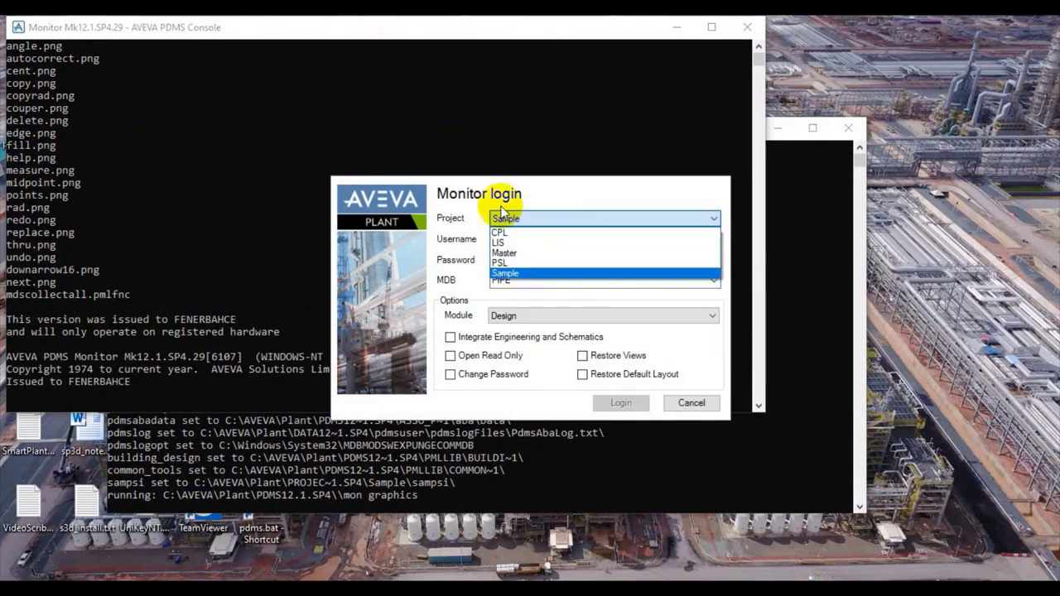
click(517, 276)
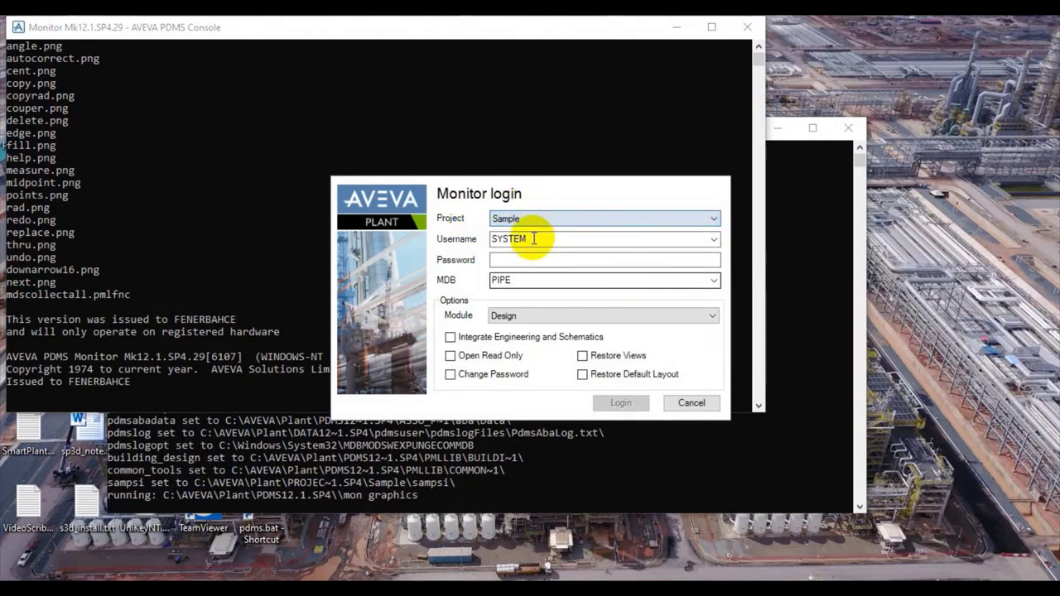
click(537, 255)
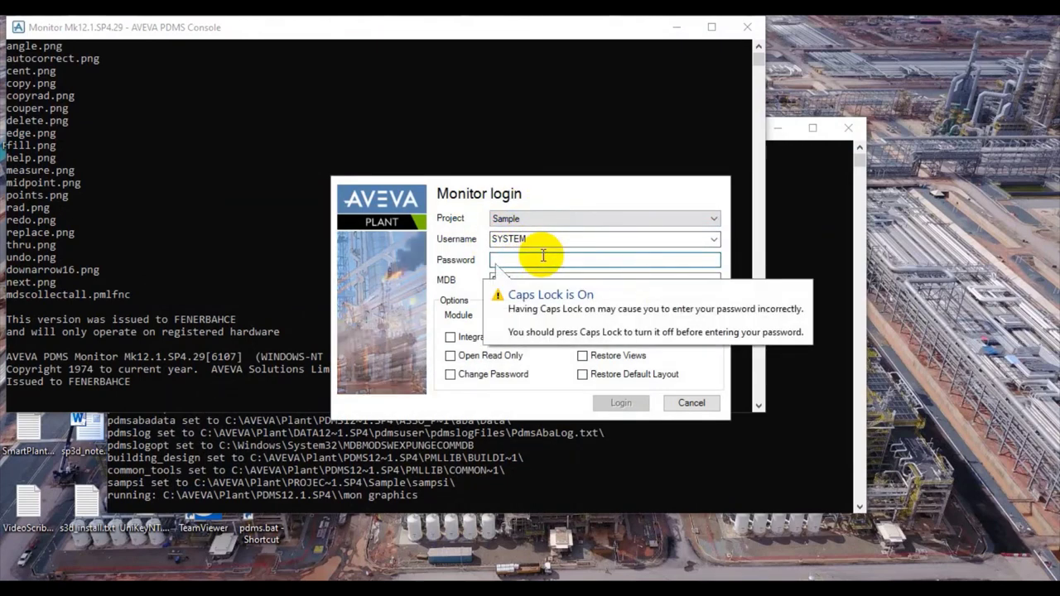
text(XX)
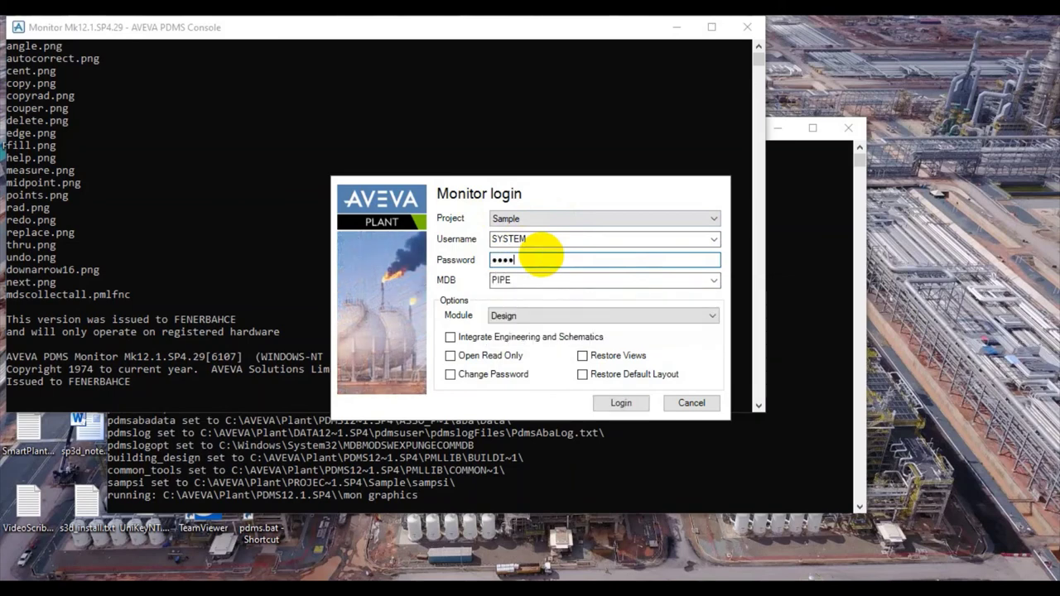
drag(539, 257, 461, 266)
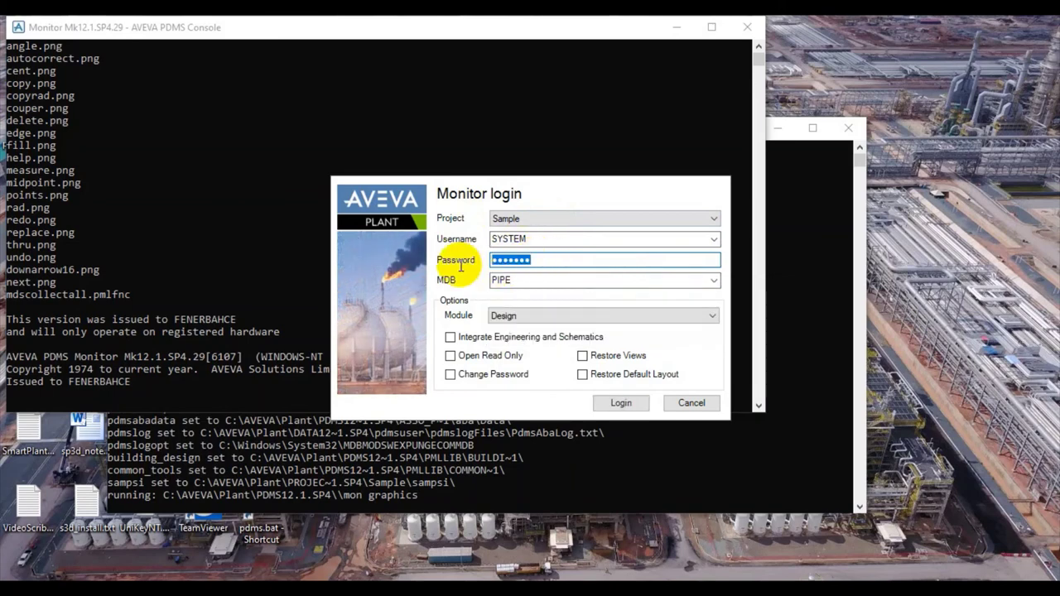
text(XXXXXX)
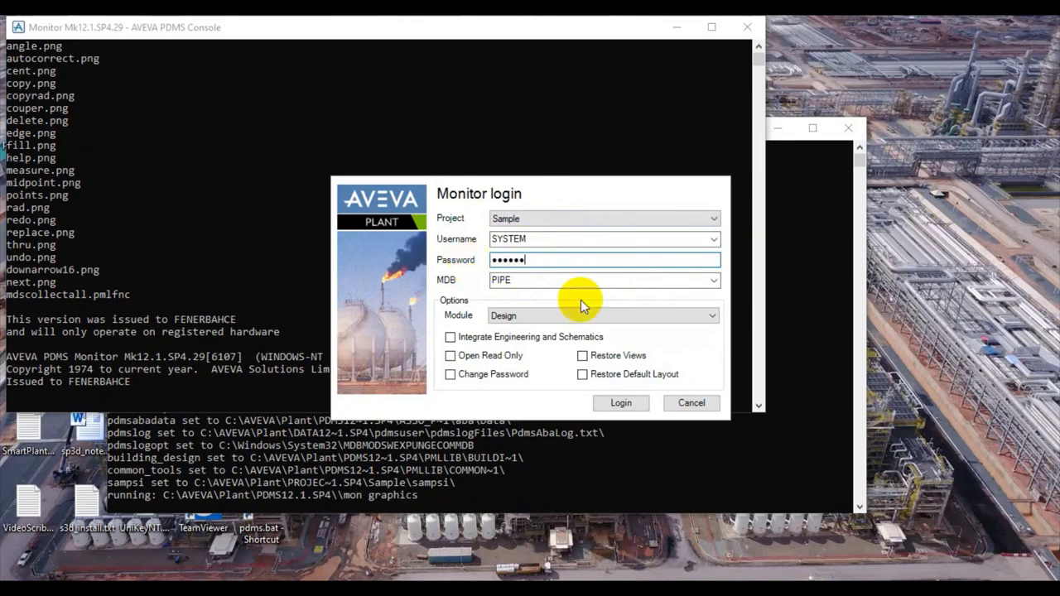
key(Tab)
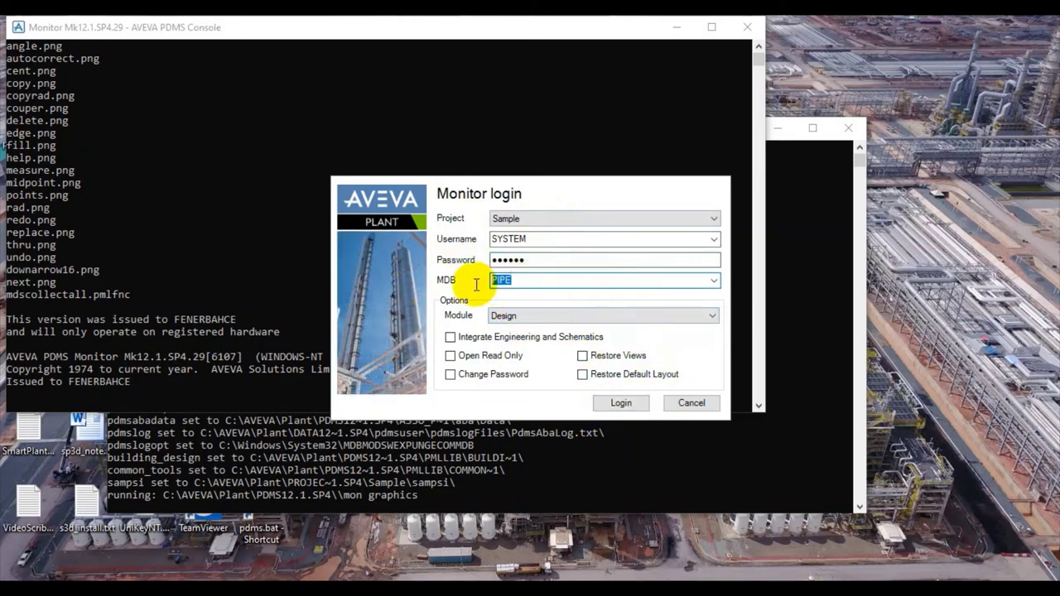
Choose the Design module and log in to the project
click(536, 316)
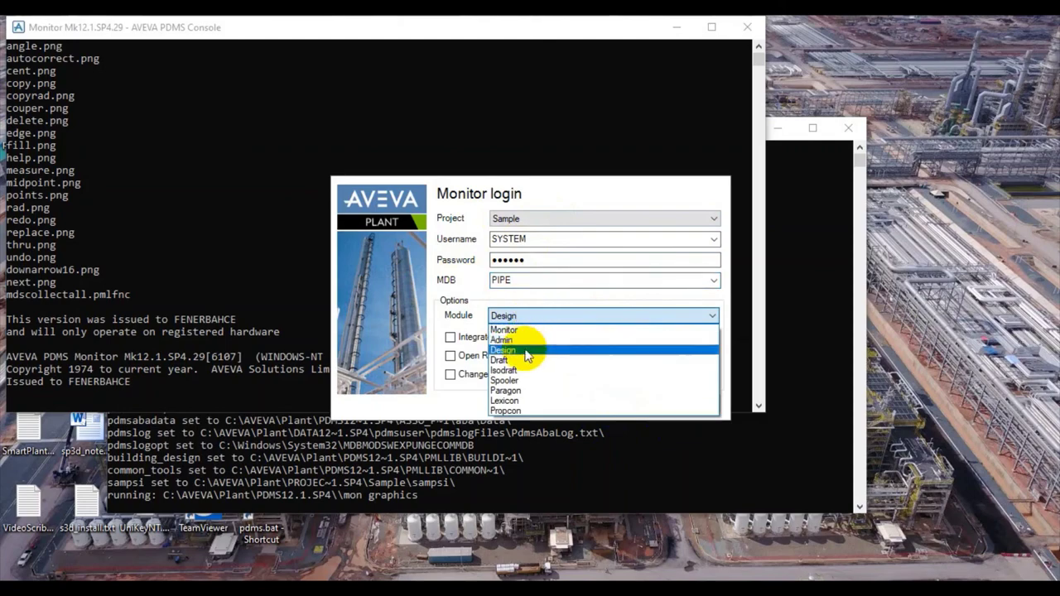
click(530, 350)
click(622, 404)
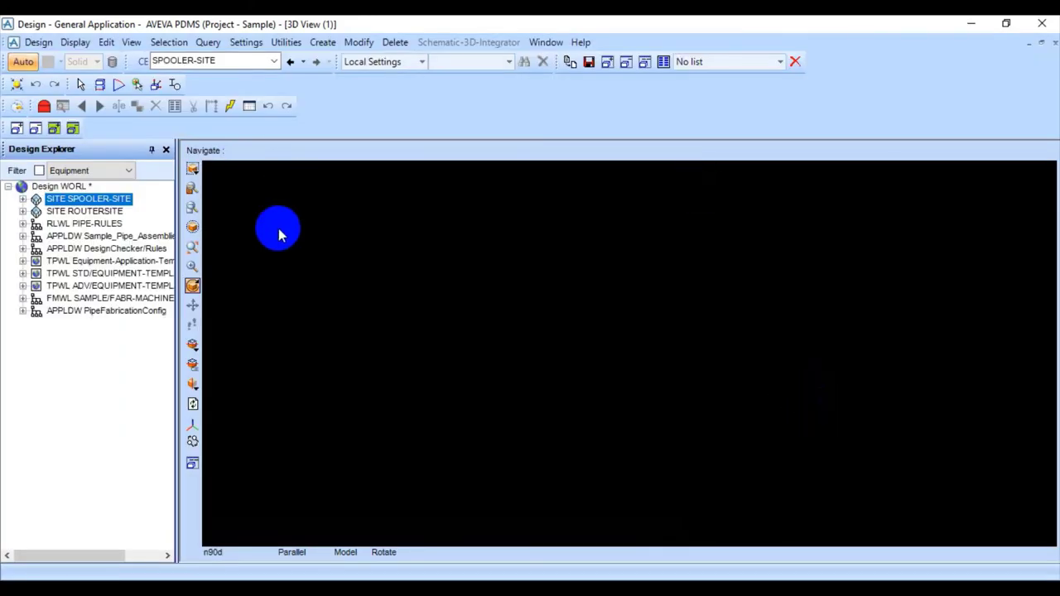
Display SITE SPOOLER-SITE in the 3D view and examine its structure, equipment, pumps and piping up close and from several angles
drag(423, 283, 678, 392)
drag(644, 327, 603, 355)
scroll(705, 397, up, 6)
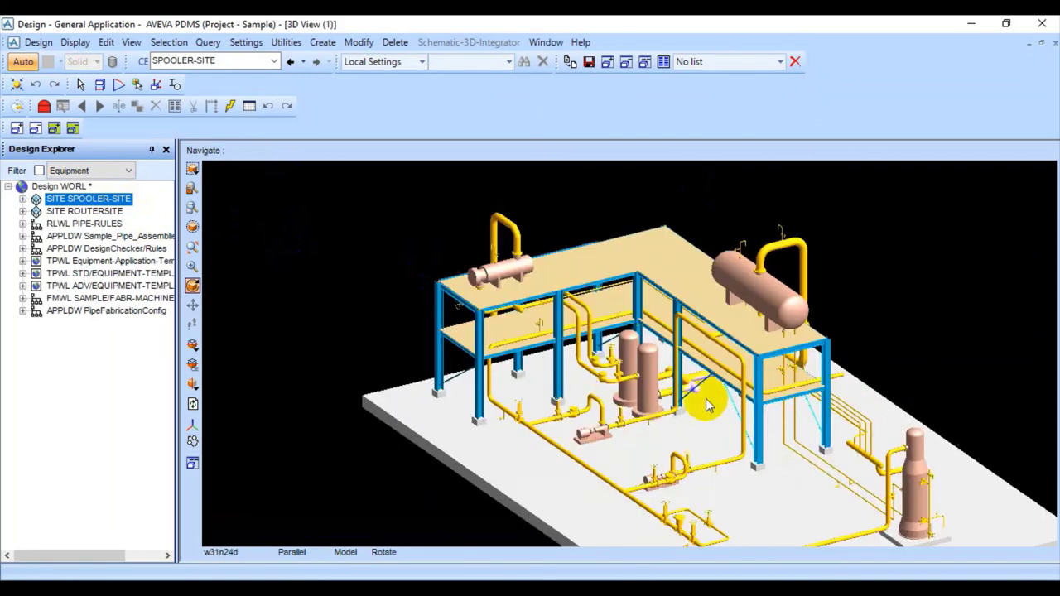
scroll(695, 447, up, 8)
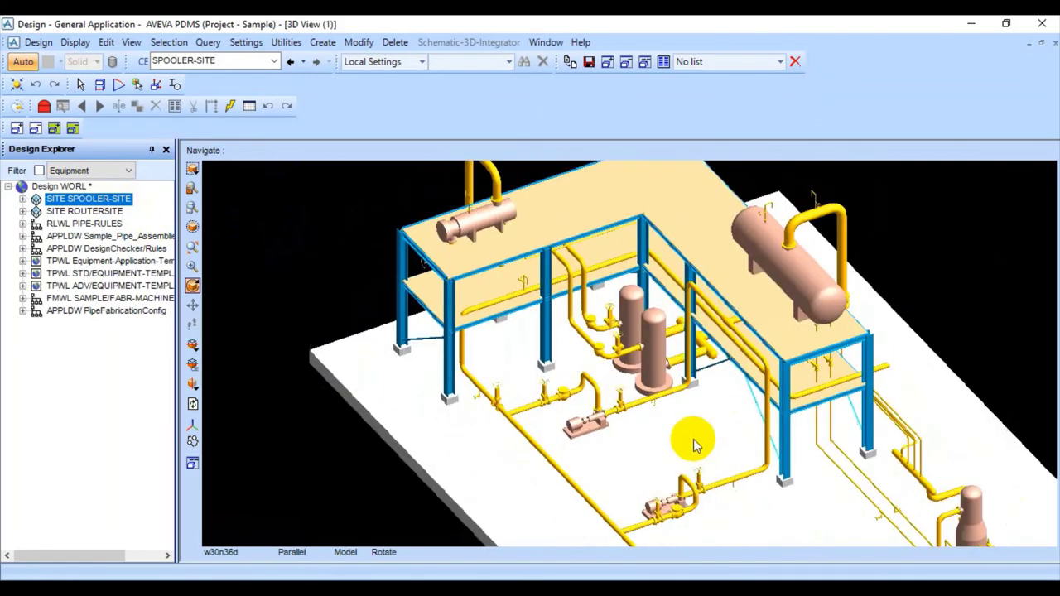
scroll(673, 474, down, 10)
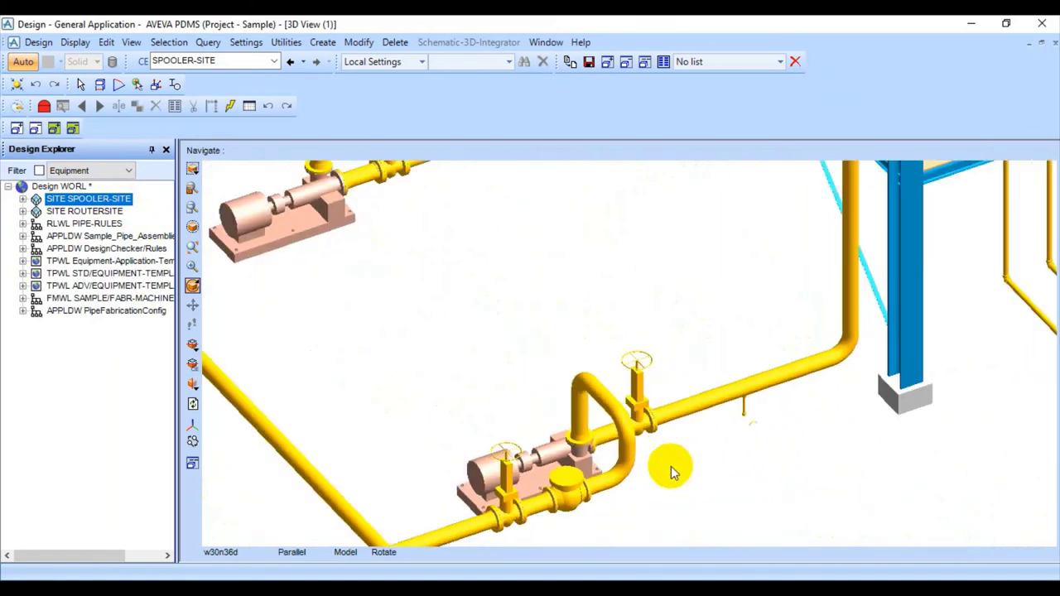
drag(617, 485, 685, 422)
scroll(642, 457, down, 10)
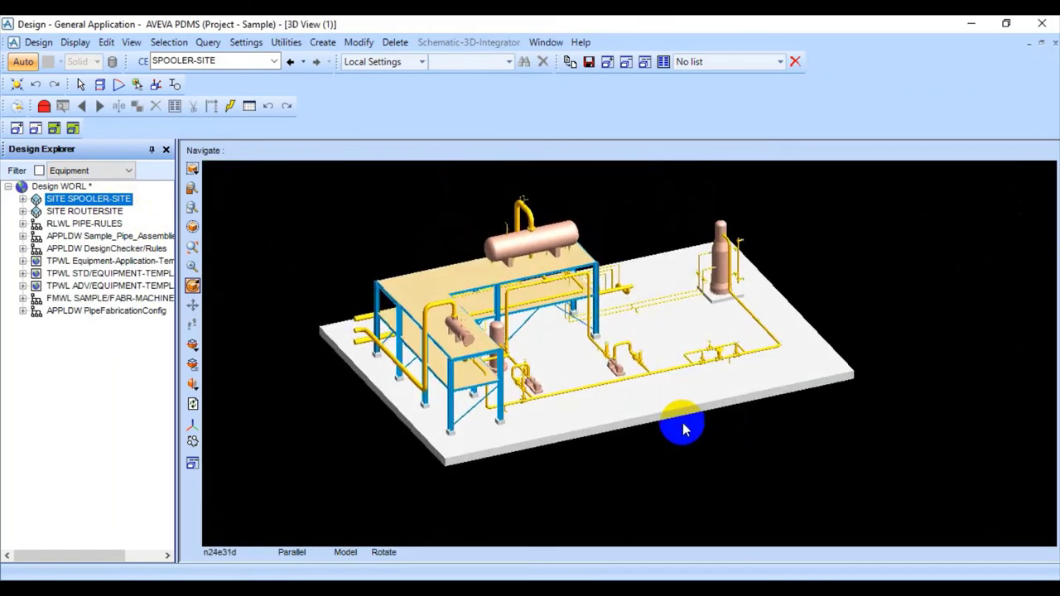